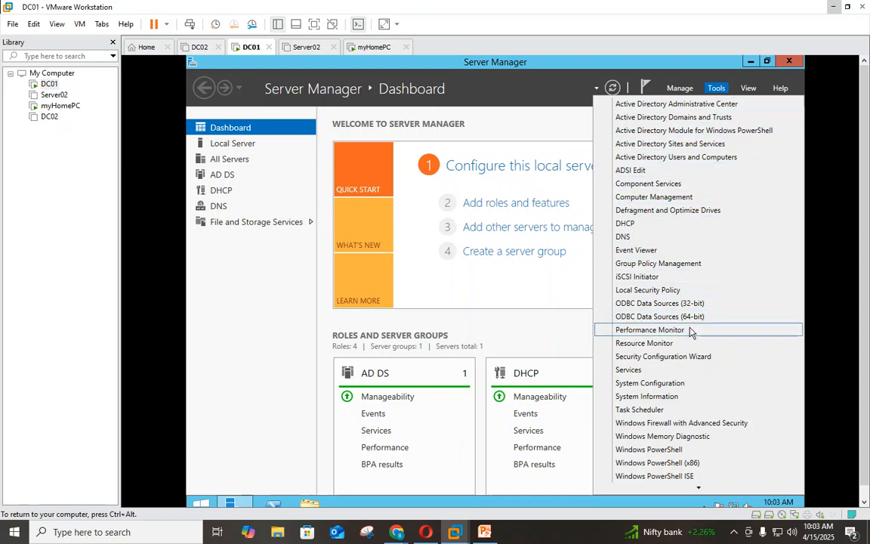
- Launch Group Policy Management and edit the Default Domain Policy under karnav.local
left_click(658, 263)
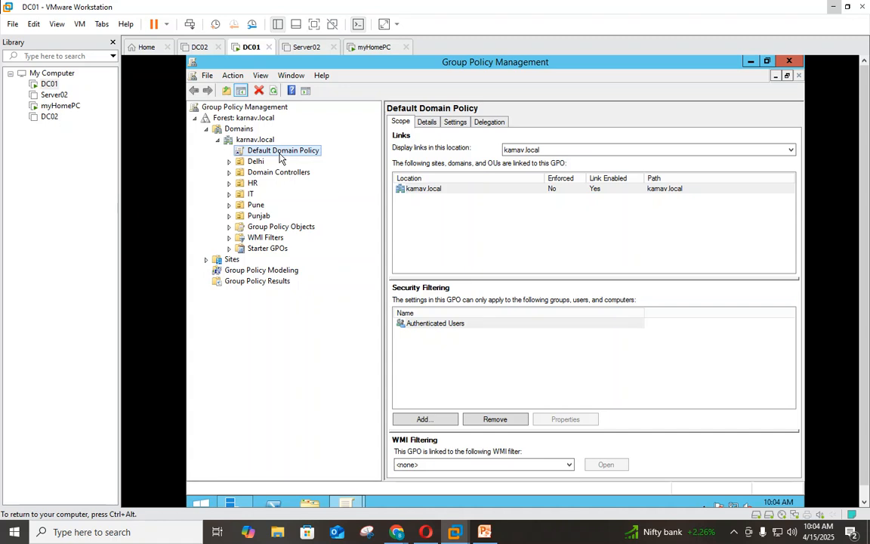
right_click(280, 155)
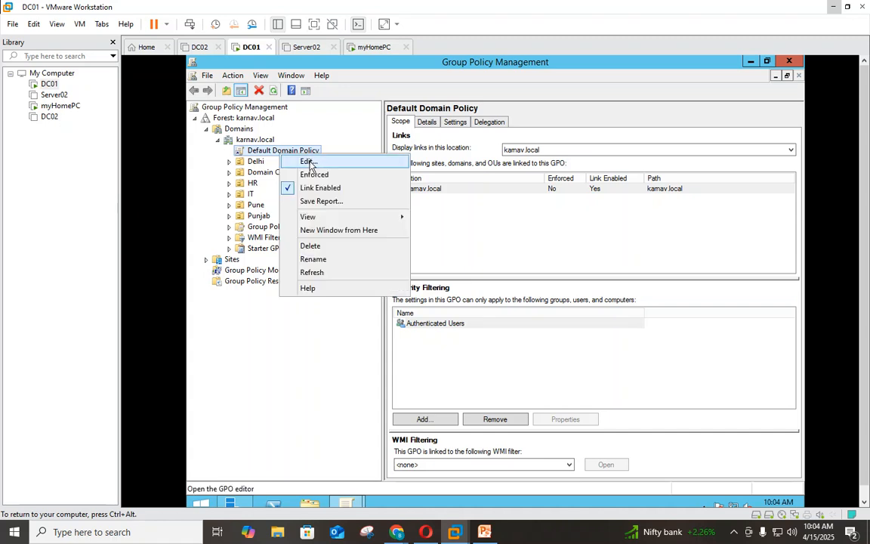
left_click(306, 163)
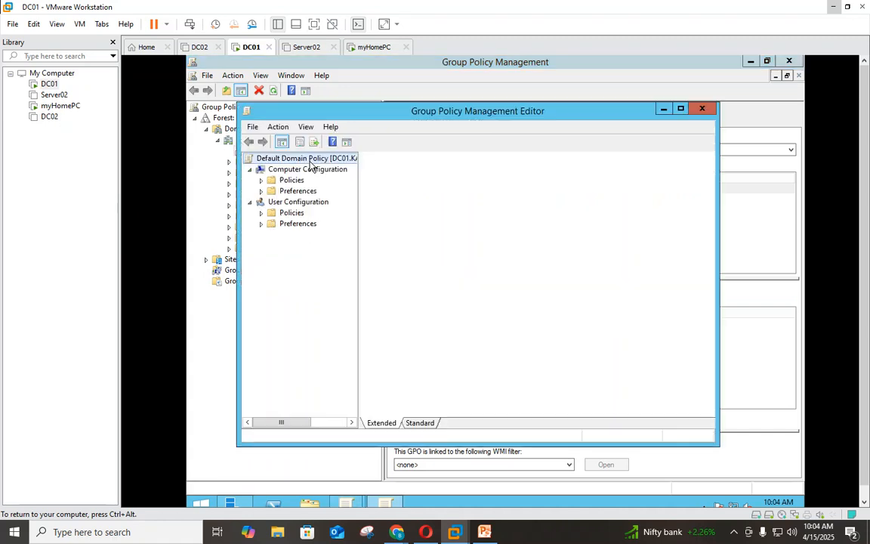
- Drill down to Security Settings > Account Policies > Password Policy and maximize the editor window
left_click(261, 180)
left_click(306, 202)
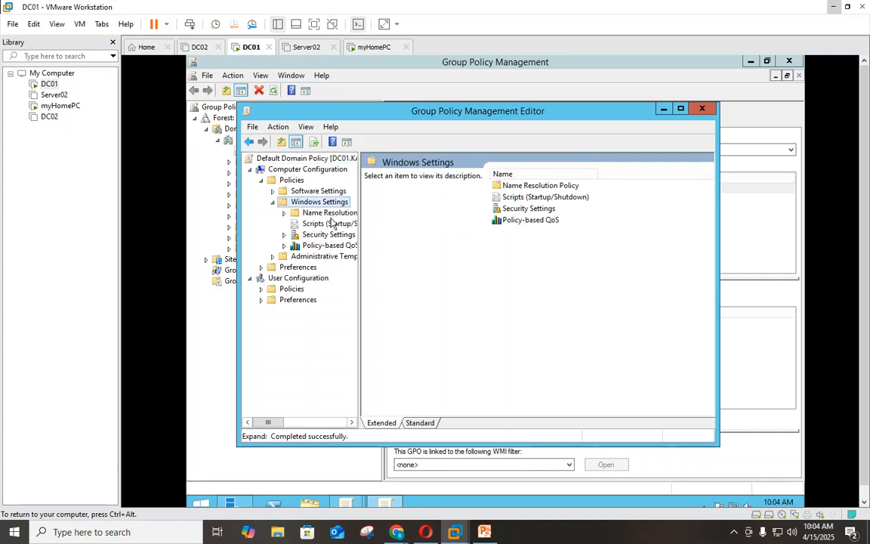
left_click(320, 236)
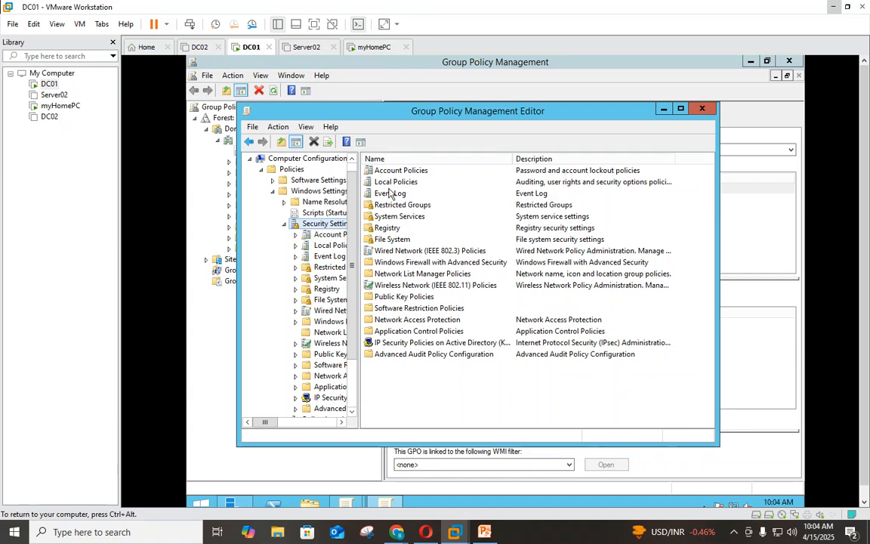
double_click(391, 174)
double_click(391, 174)
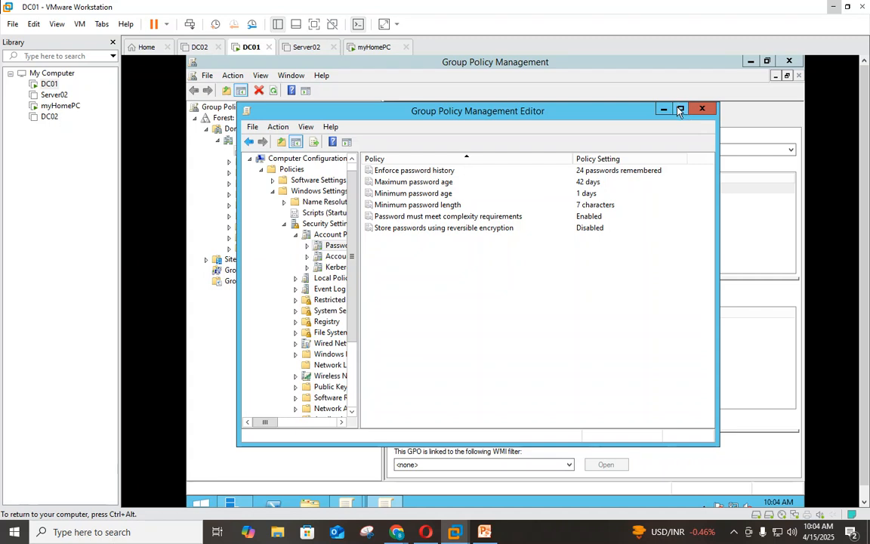
double_click(611, 105)
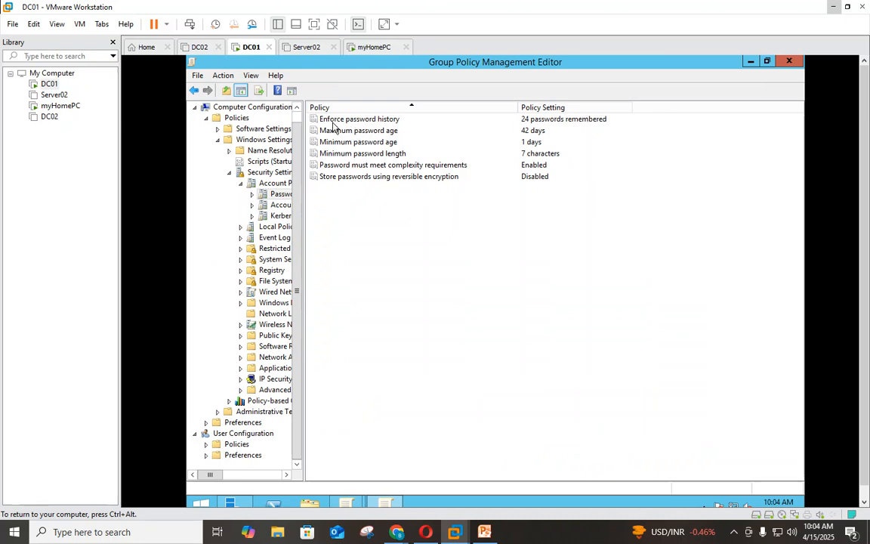
left_click(360, 122)
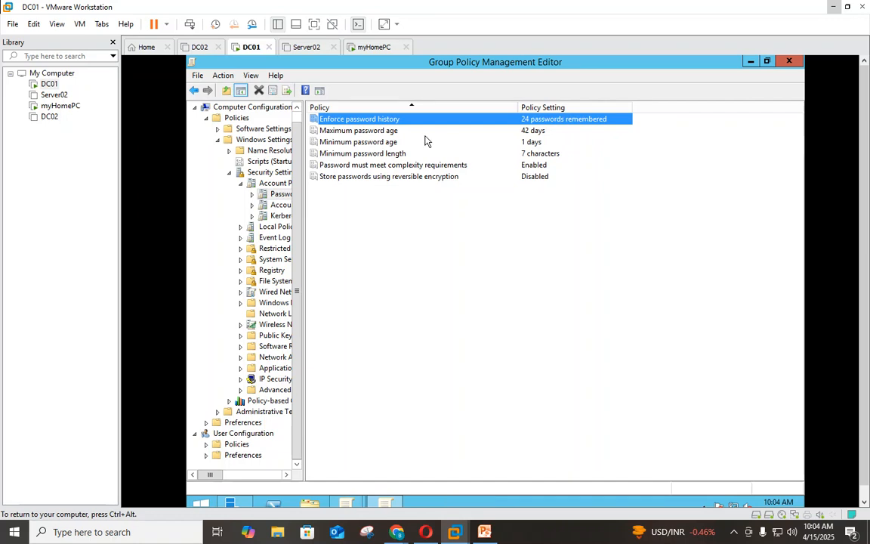
left_click(368, 132)
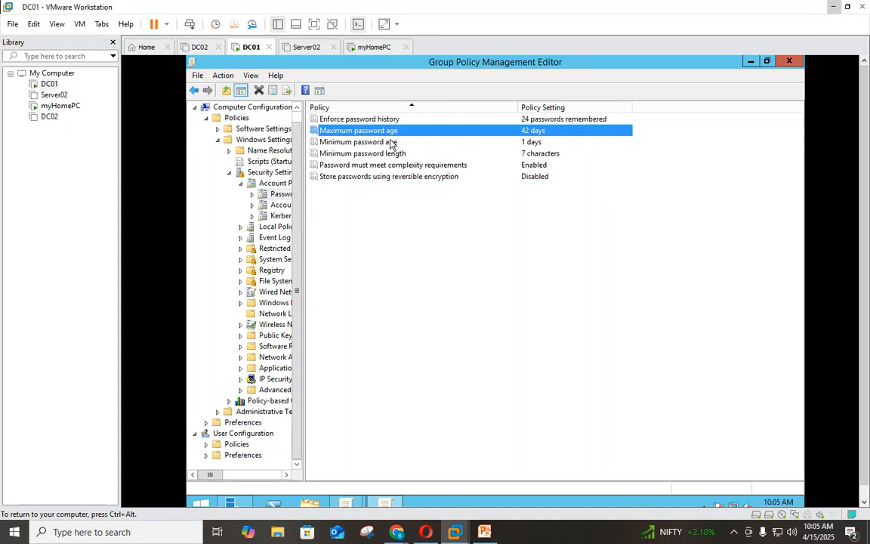
left_click(340, 143)
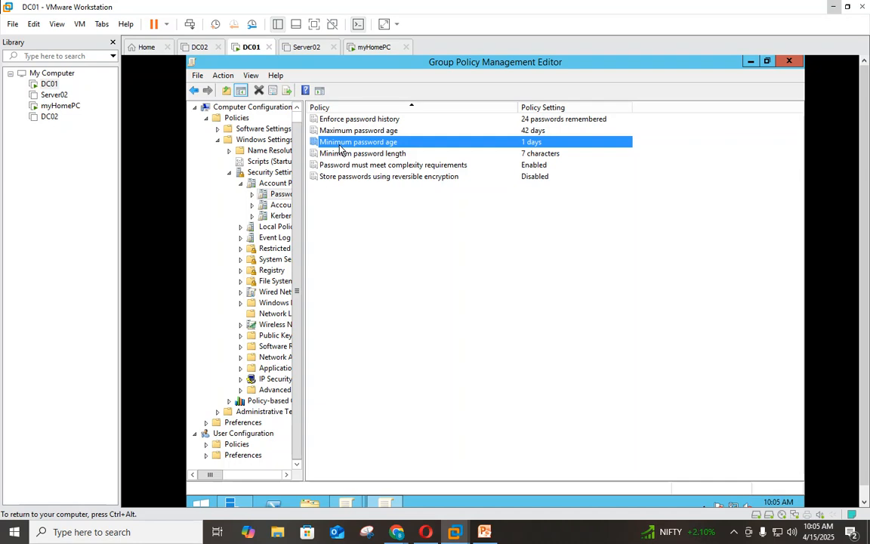
left_click(401, 154)
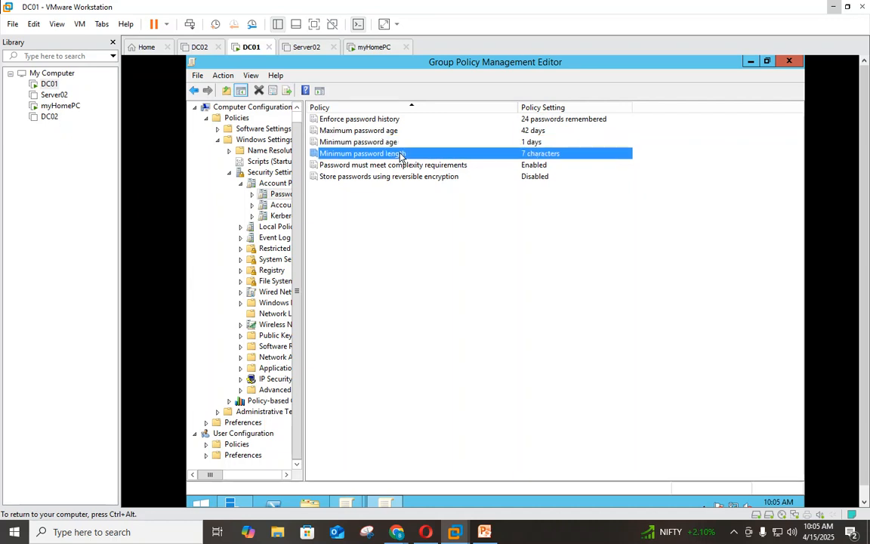
left_click(366, 166)
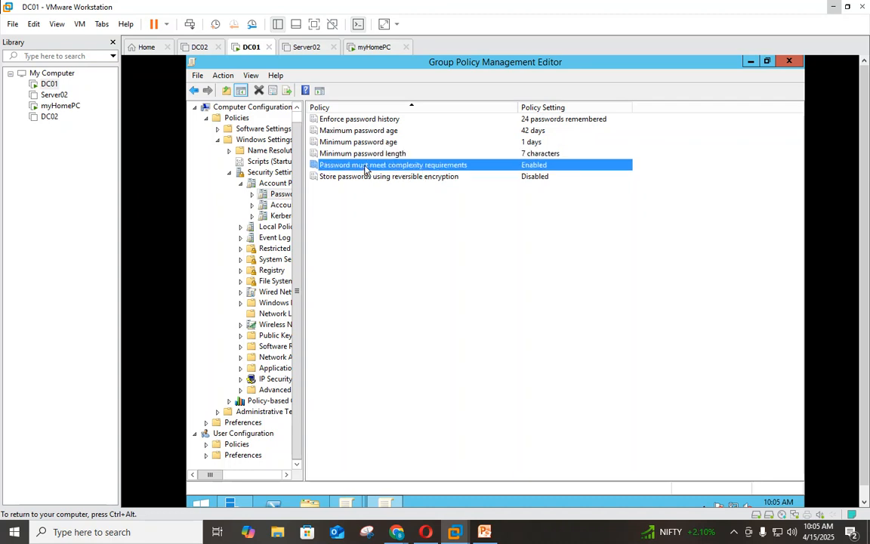
- Show the Explain text for 'Password must meet complexity requirements' in its properties
double_click(407, 168)
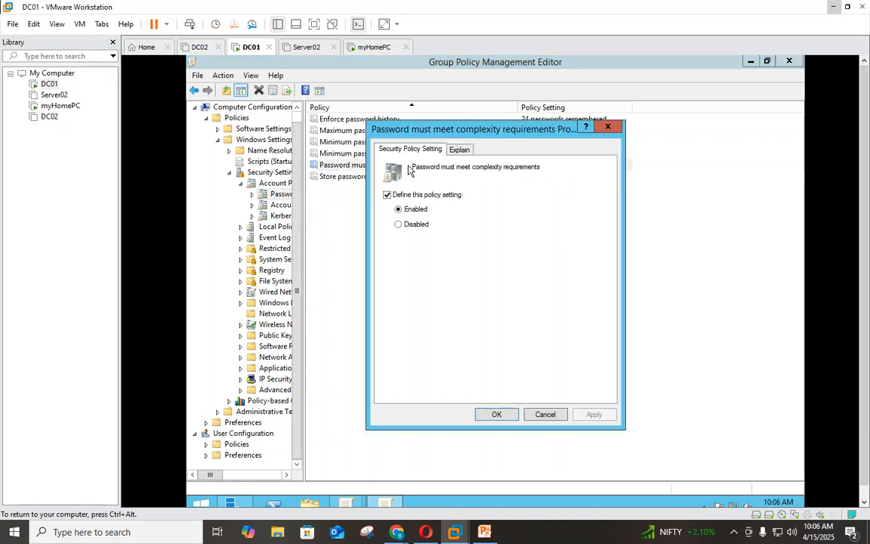
left_click(459, 149)
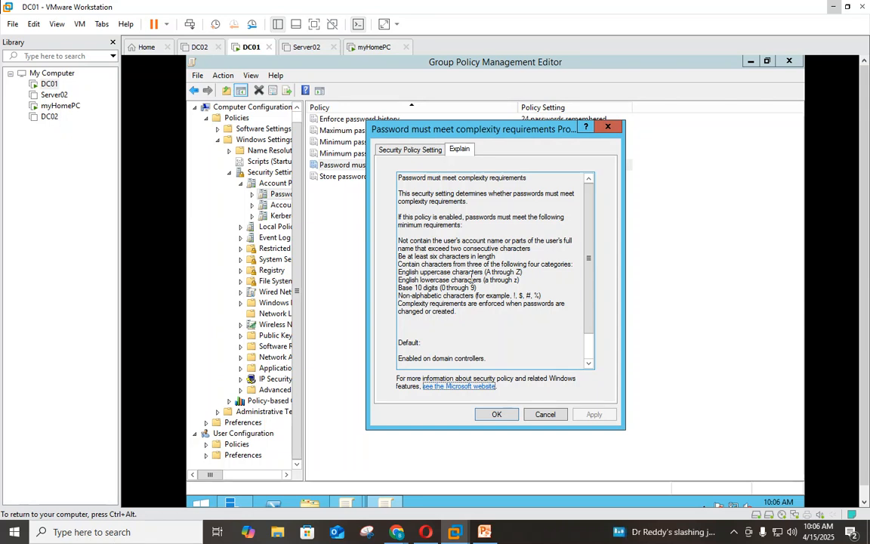
right_click(201, 503)
left_click(258, 461)
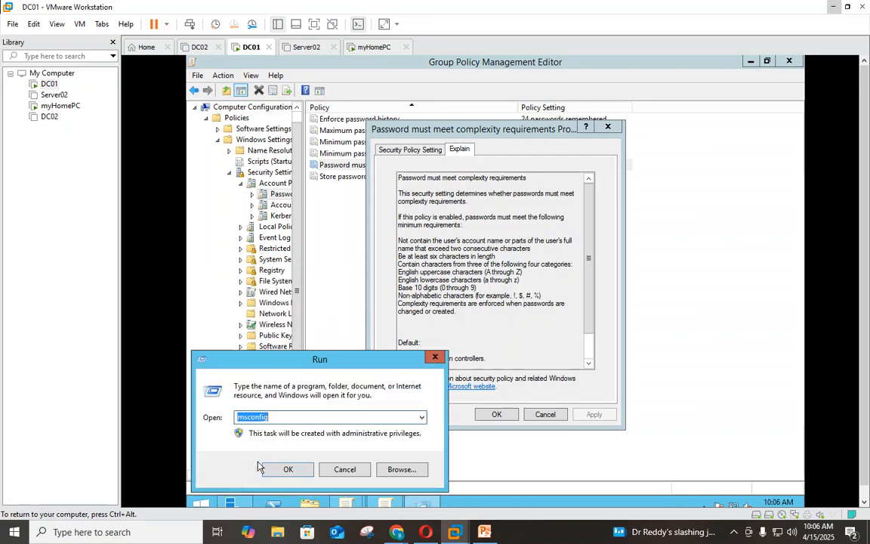
type("no")
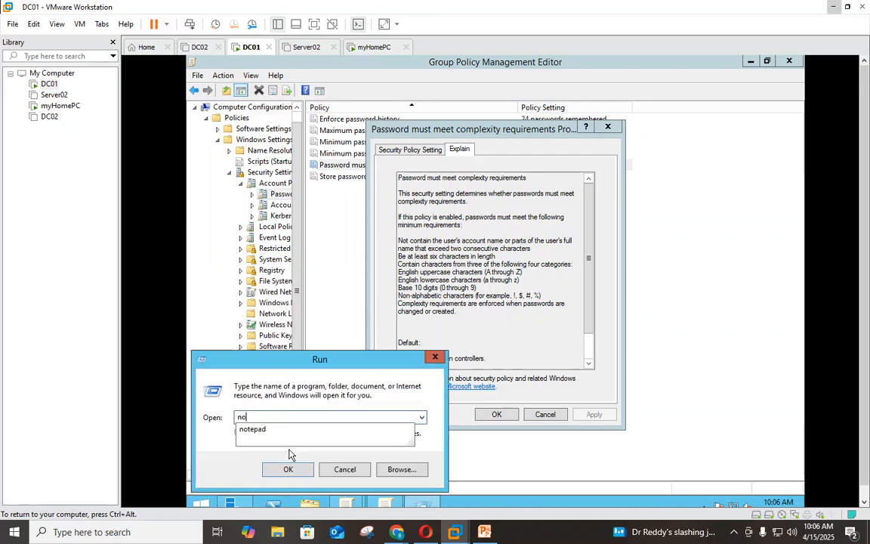
left_click(291, 429)
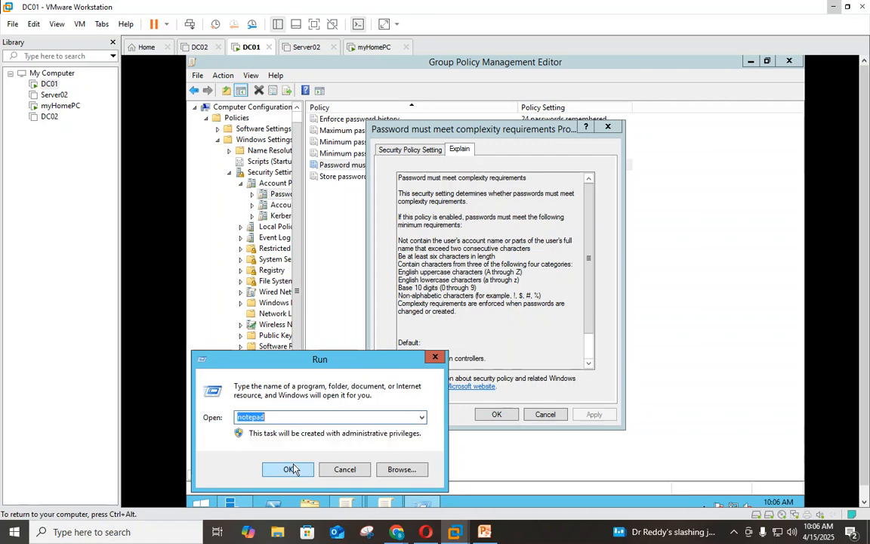
left_click(288, 468)
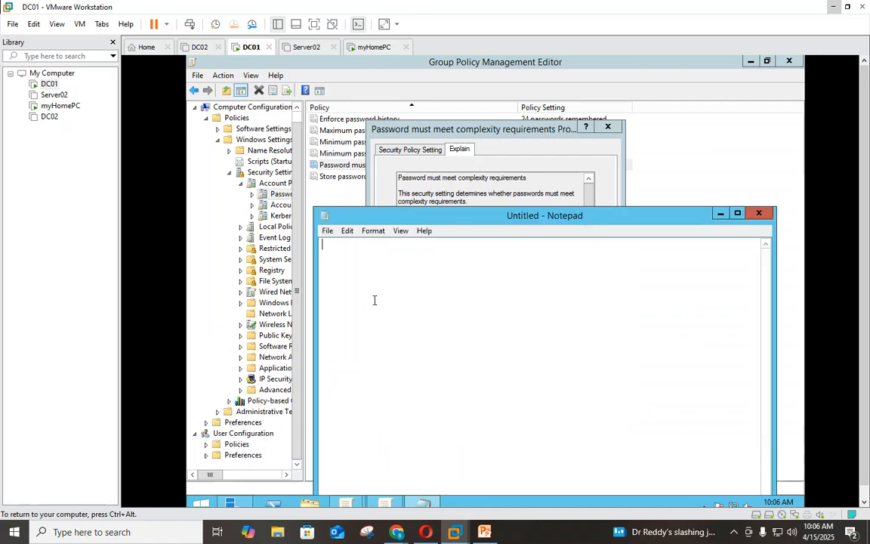
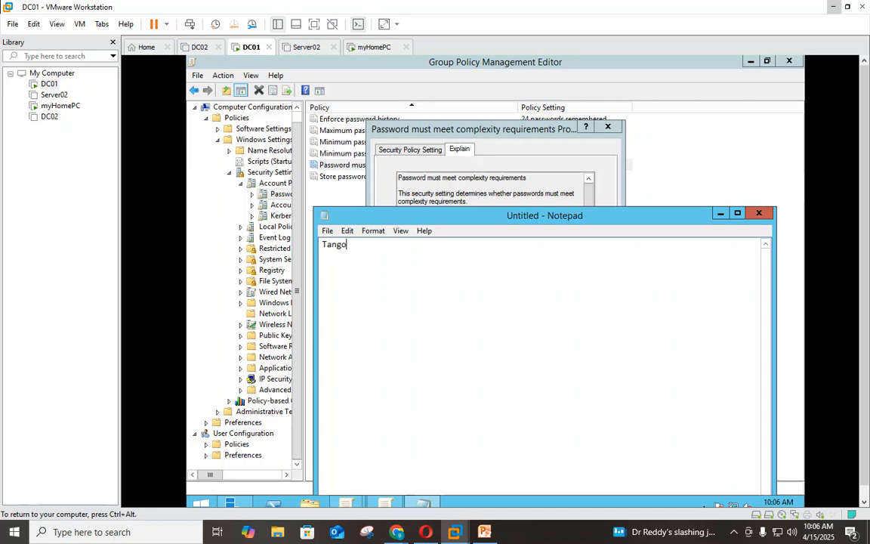
left_click(759, 214)
left_click(533, 284)
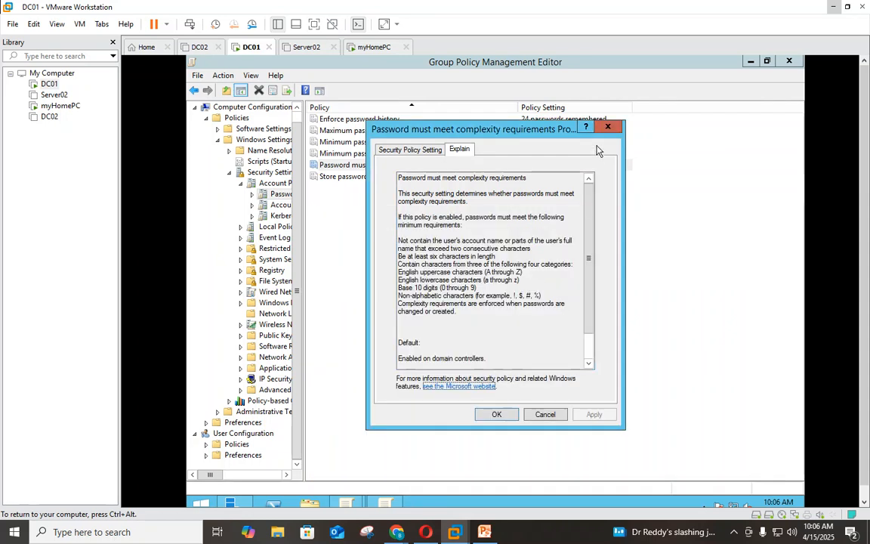
- Dismiss the complexity properties and select Account Lockout Policy in the tree
left_click(607, 127)
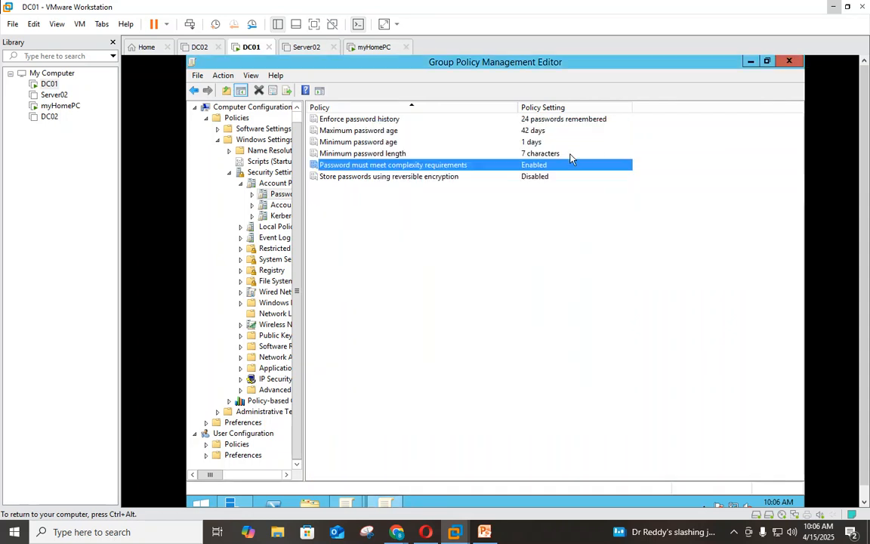
left_click(286, 210)
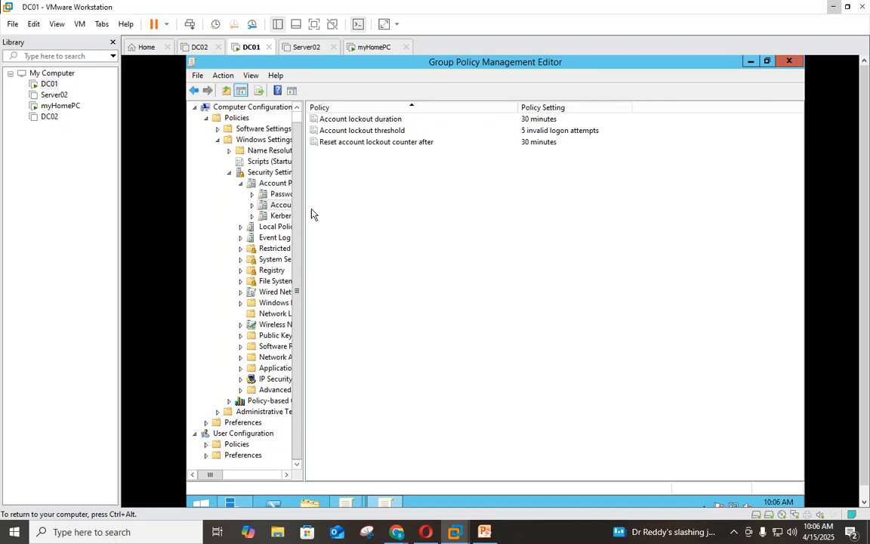
double_click(362, 120)
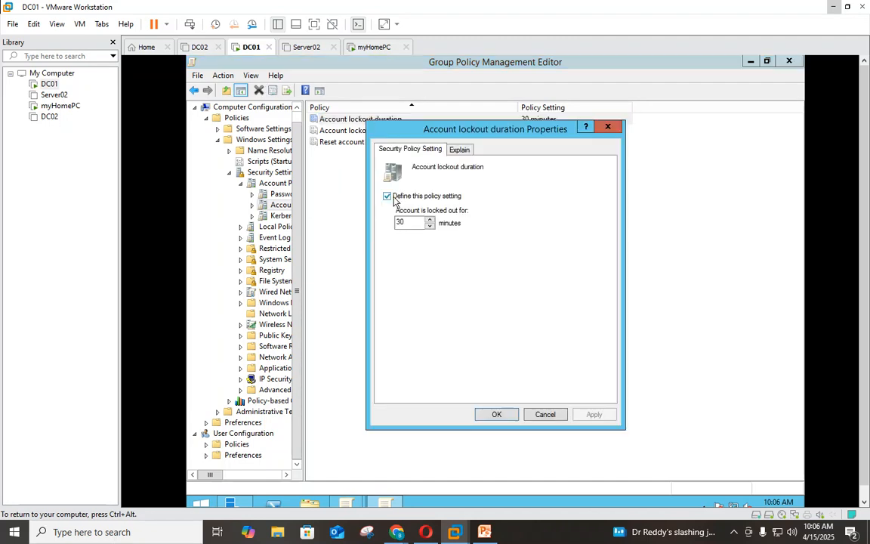
left_click(393, 198)
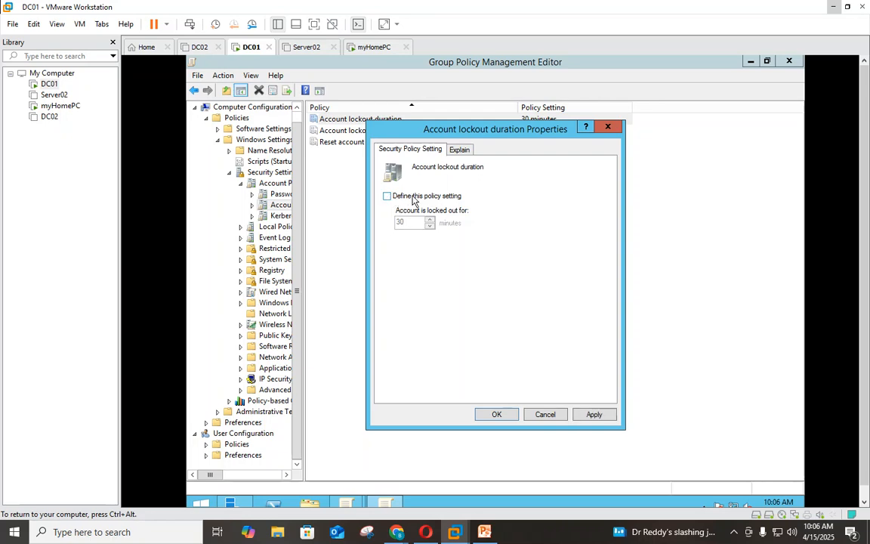
left_click(388, 197)
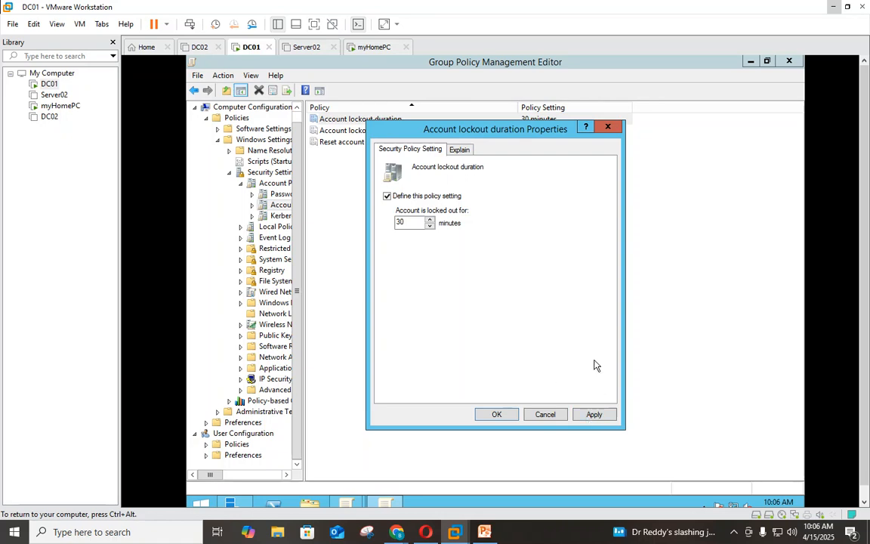
left_click_drag(506, 136, 568, 216)
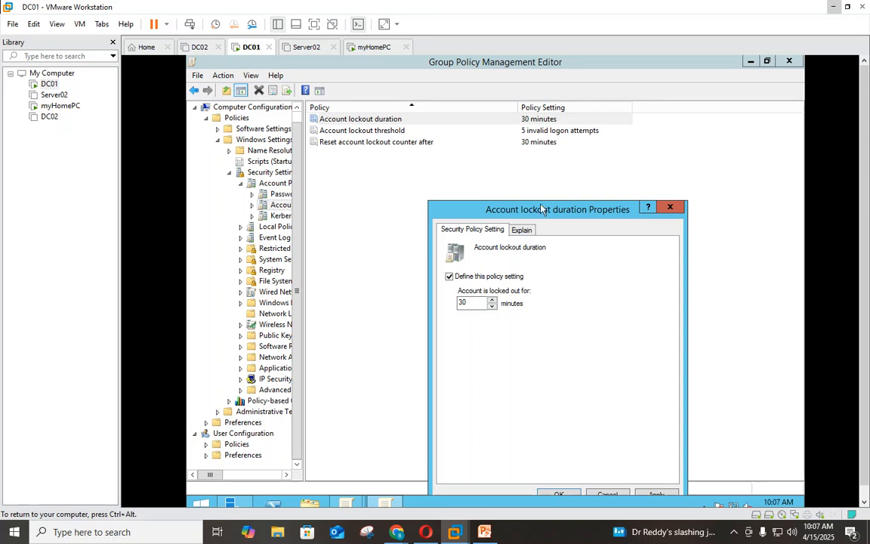
left_click_drag(541, 209, 552, 140)
left_click(566, 425)
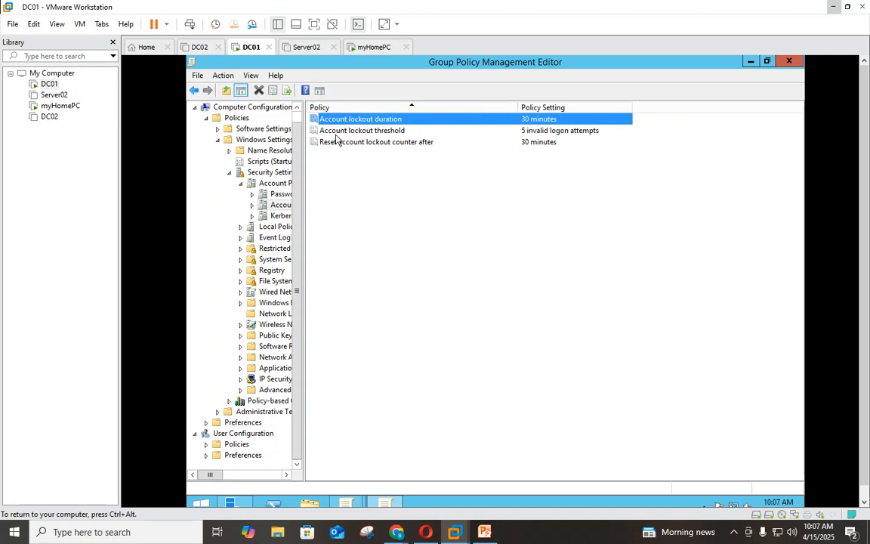
- Select the threshold and duration rows, then open Account lockout duration properties
left_click(336, 134)
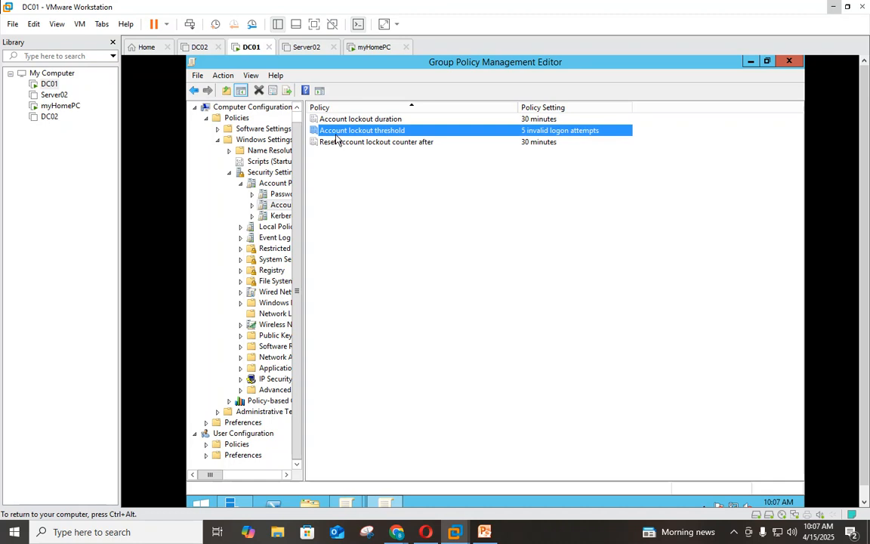
left_click(337, 120)
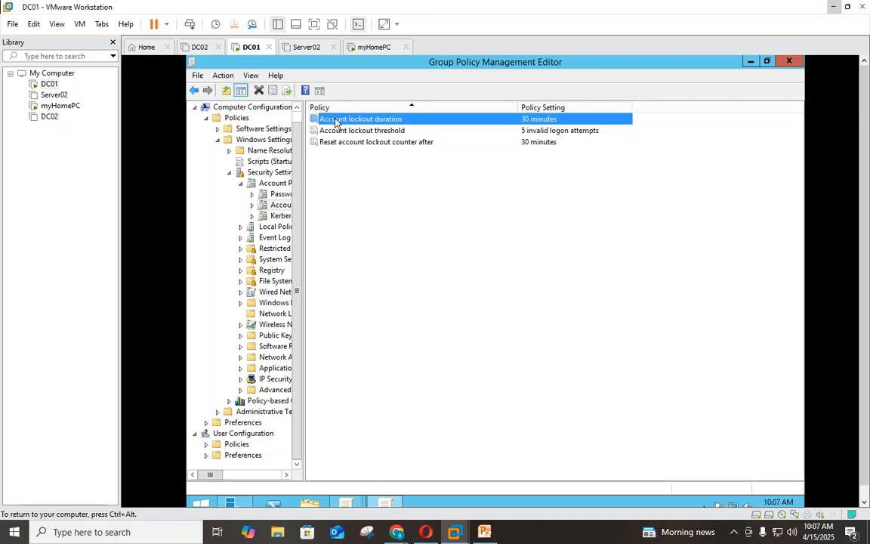
double_click(350, 120)
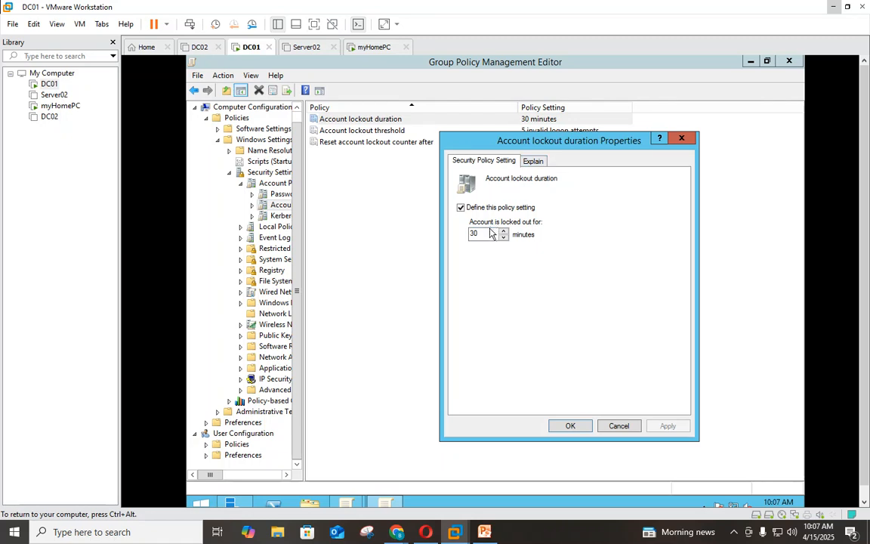
- Try 0 as the lockout duration, then cancel to keep it at 30 minutes
left_click_drag(489, 233, 464, 242)
type("0")
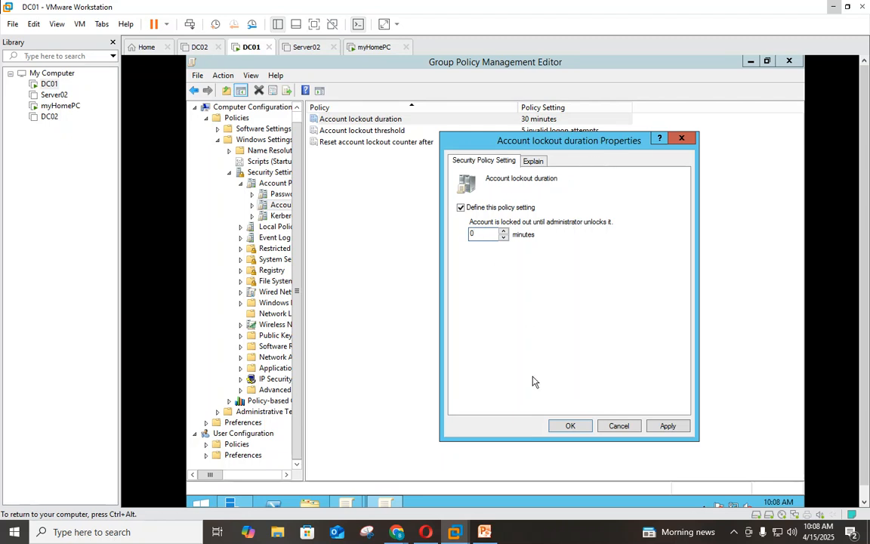
left_click(617, 426)
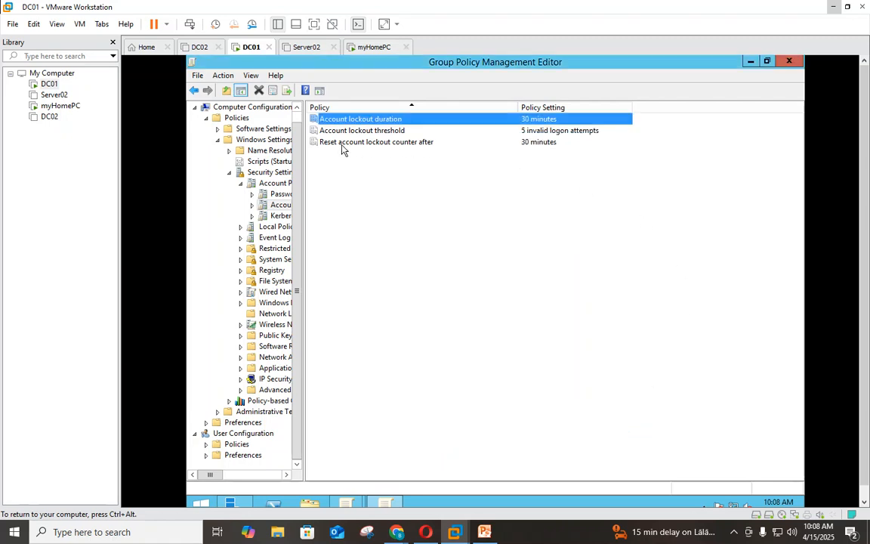
- Review the reset-counter and threshold properties unchanged, then close the policy editor
double_click(392, 144)
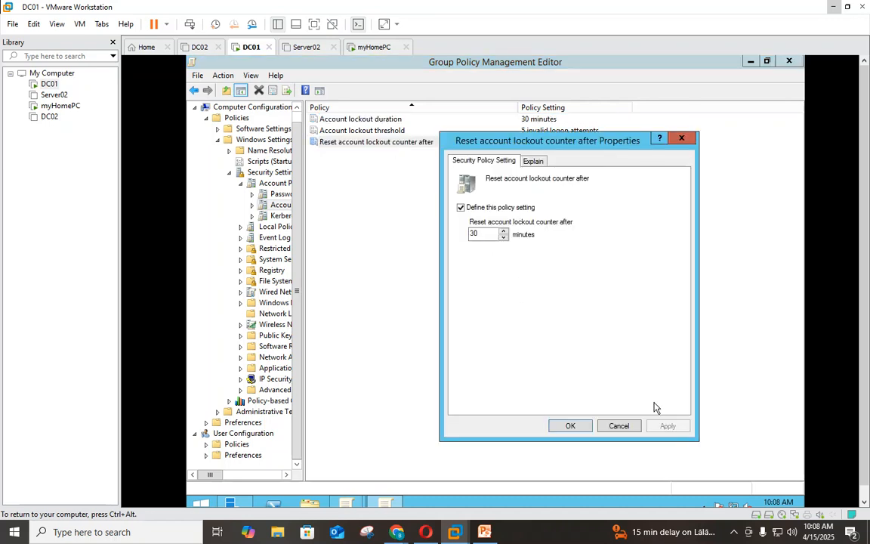
left_click(619, 426)
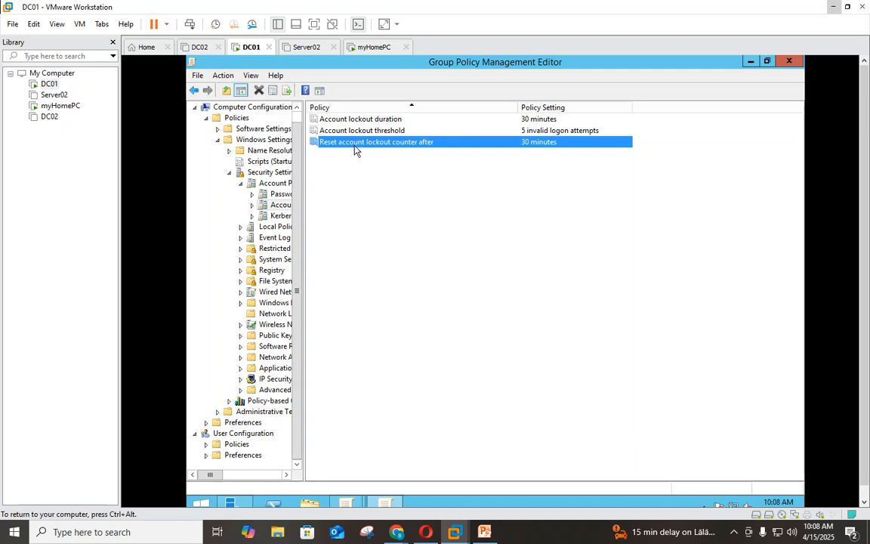
double_click(330, 133)
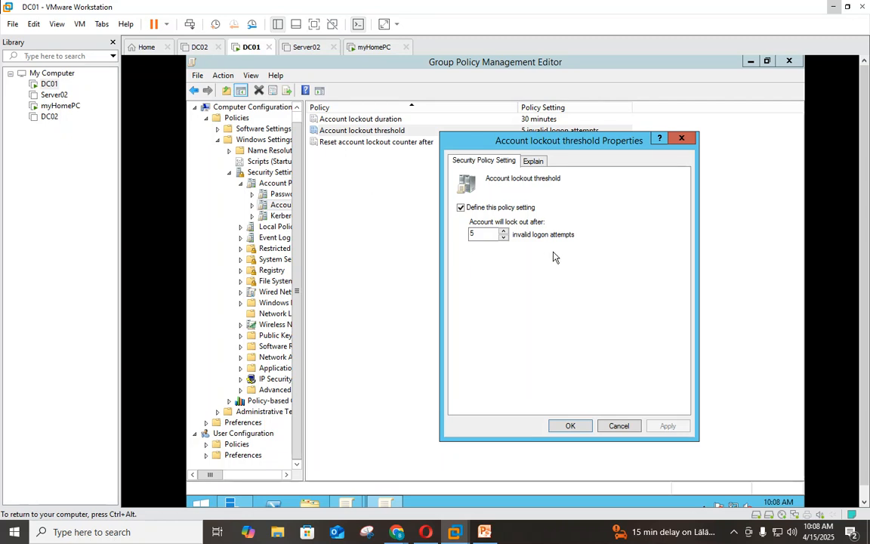
left_click(617, 426)
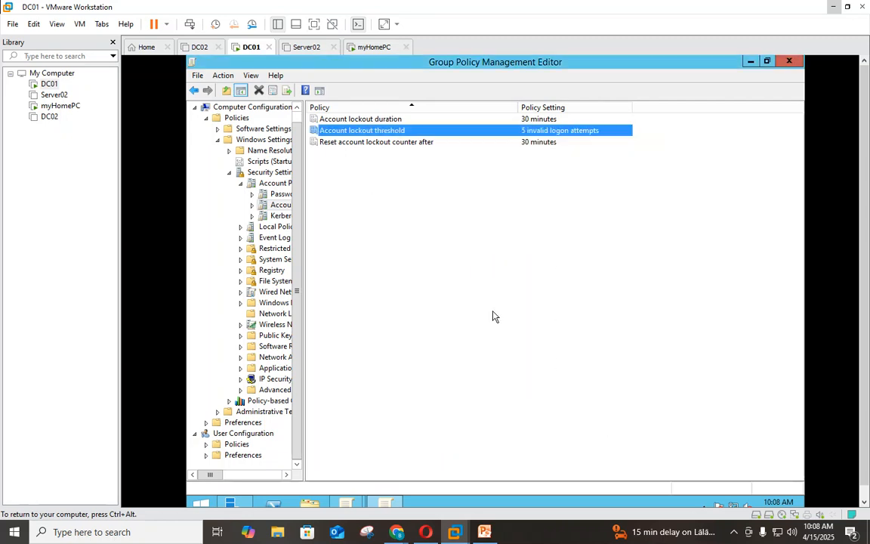
double_click(359, 144)
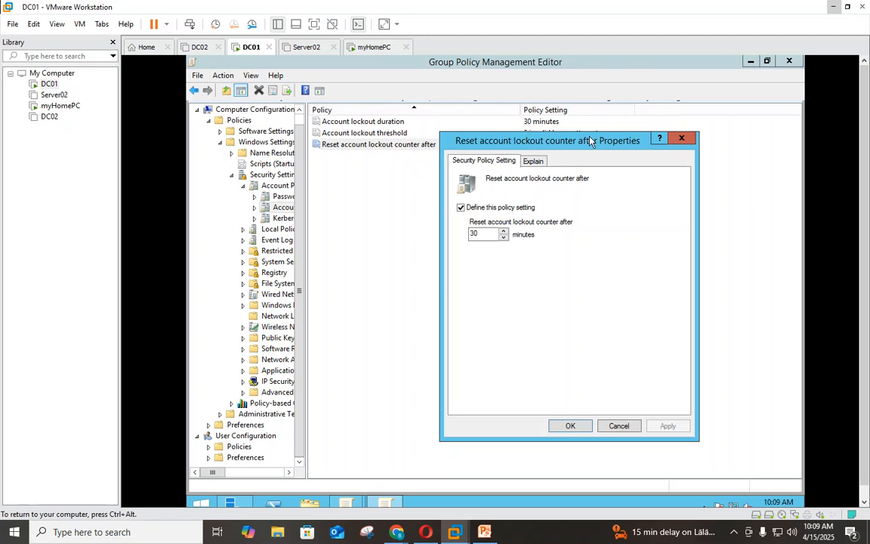
left_click(678, 139)
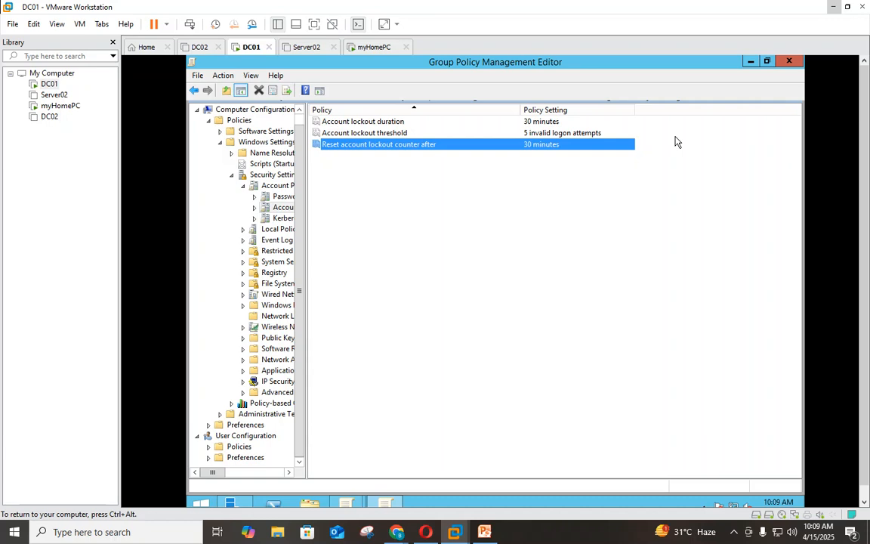
left_click(790, 62)
- View the Default Domain Policy's Settings report on DC01, dismissing the browser warning
left_click(374, 48)
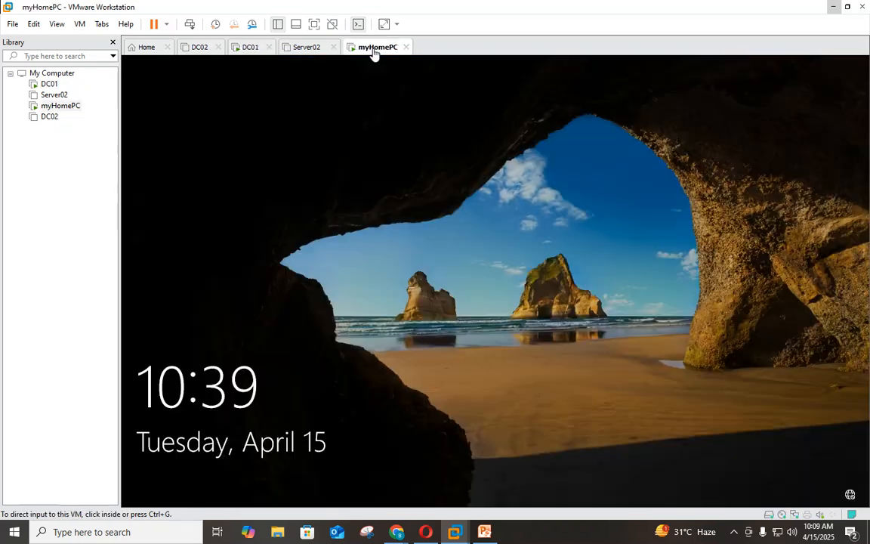
right_click(67, 107)
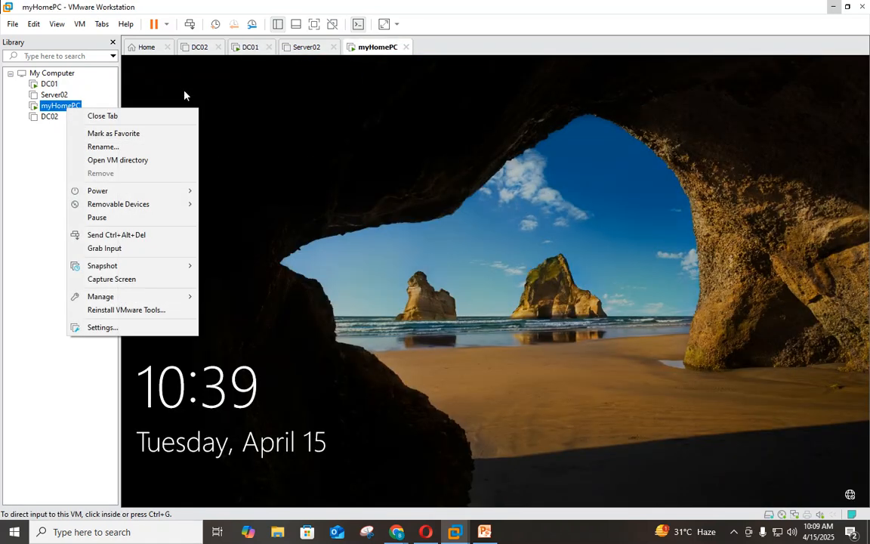
left_click(261, 48)
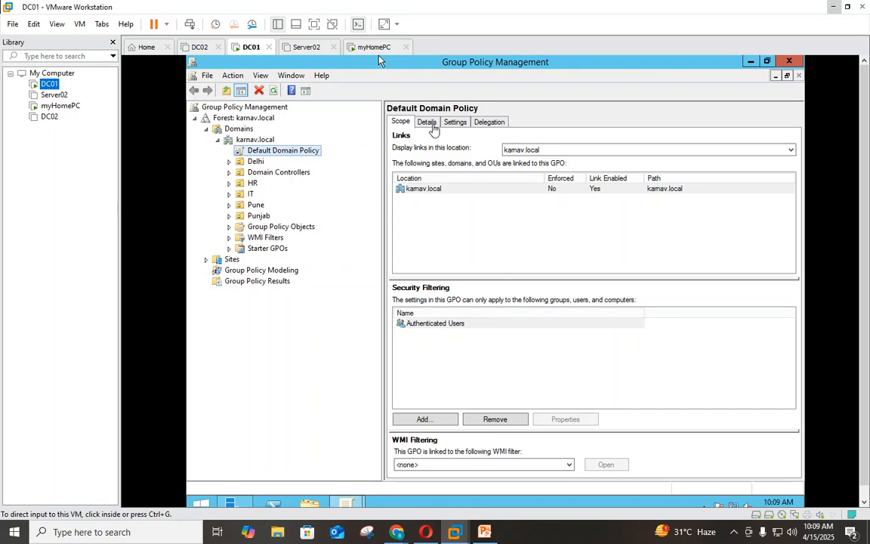
left_click(452, 122)
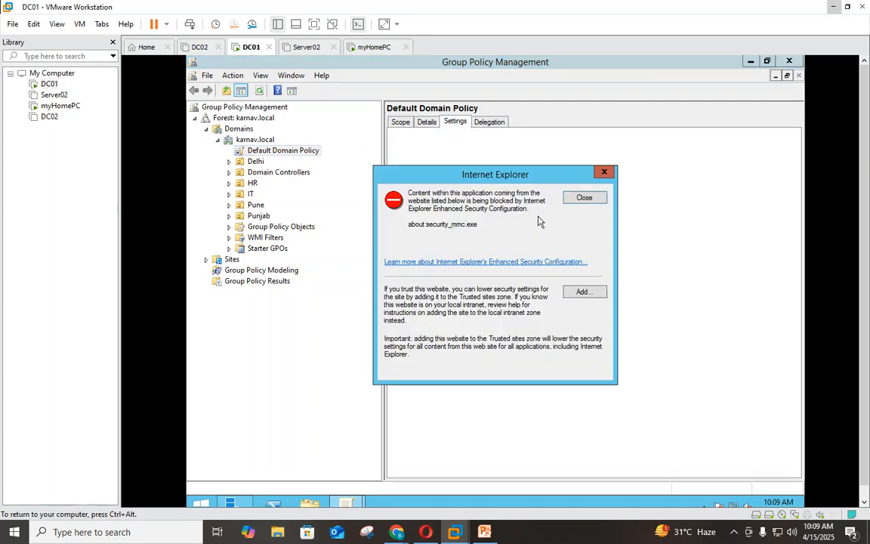
left_click(577, 197)
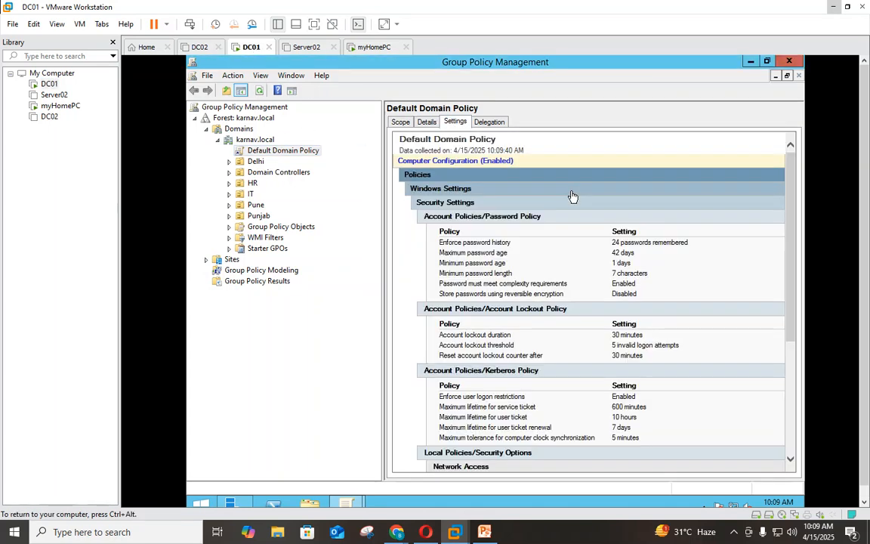
- Check the karnav.local link and Authenticated Users filter on Scope, then go to myHomePC
left_click(400, 121)
left_click(438, 190)
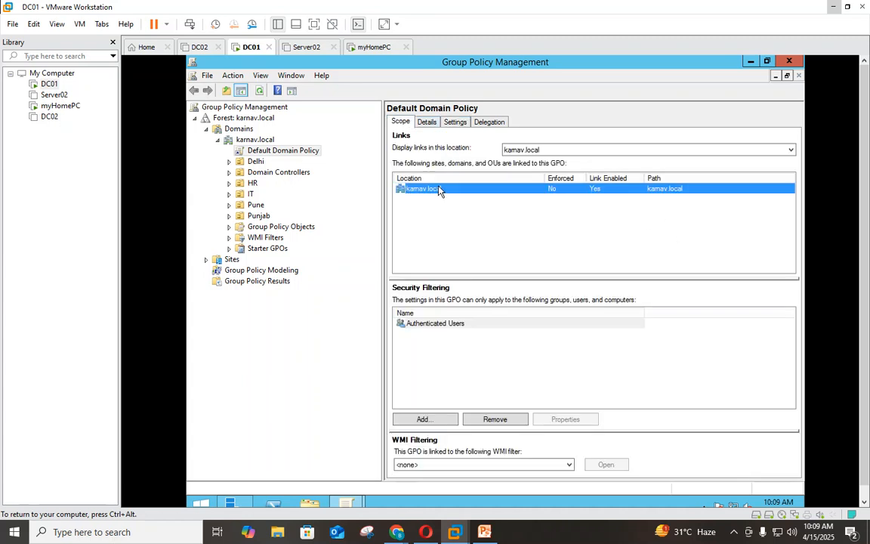
left_click(440, 327)
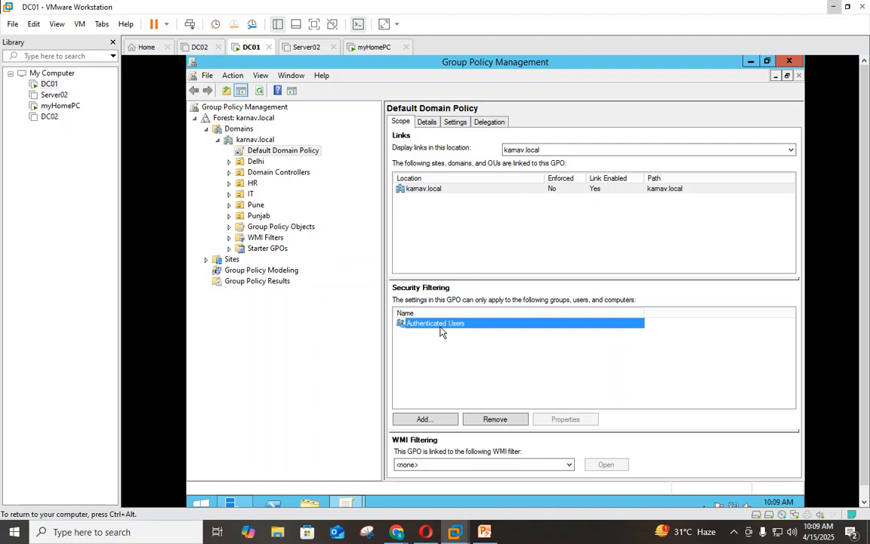
left_click(372, 48)
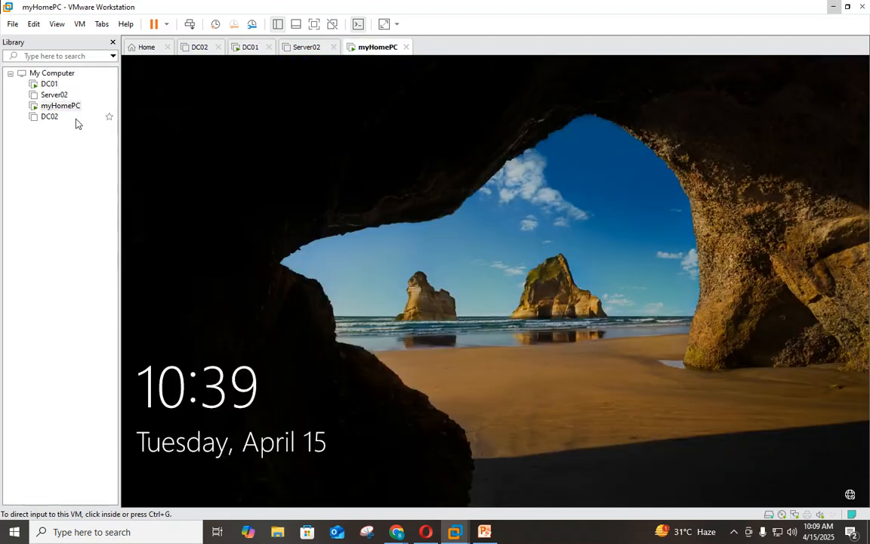
left_click(248, 47)
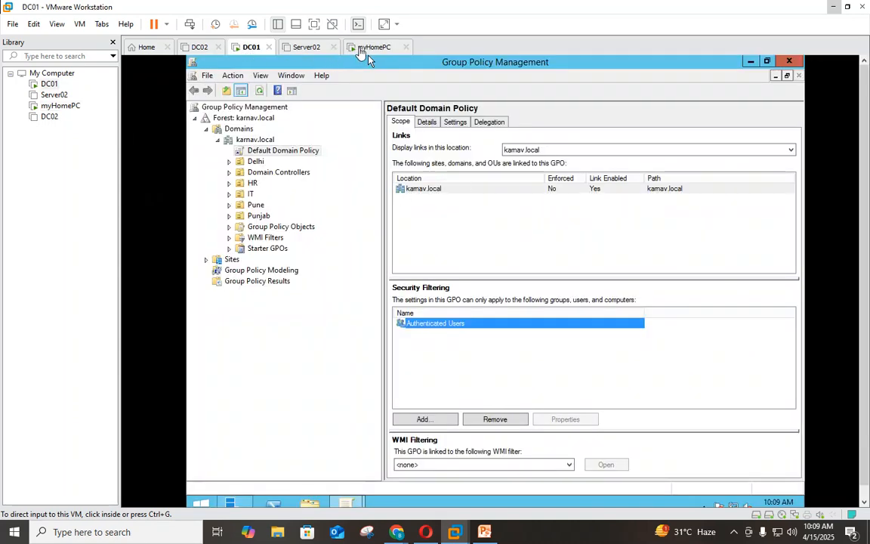
left_click(365, 49)
right_click(60, 107)
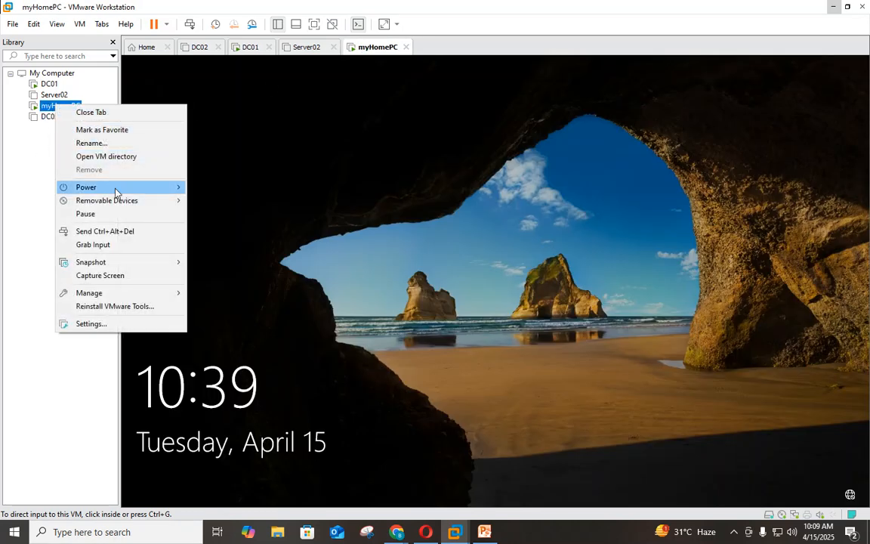
- Enter four wrong passwords on myHomePC, dismissing each incorrect-password message
left_click(126, 232)
left_click(434, 330)
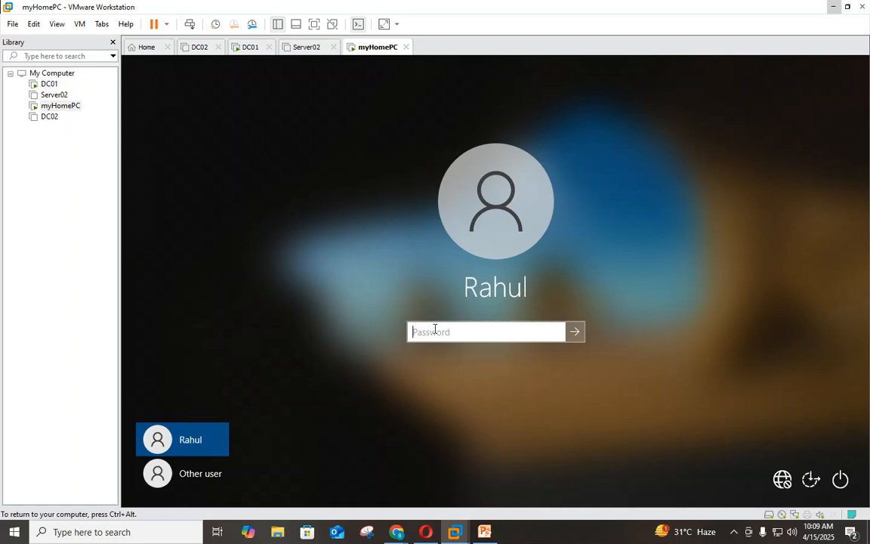
type("•••••••••••")
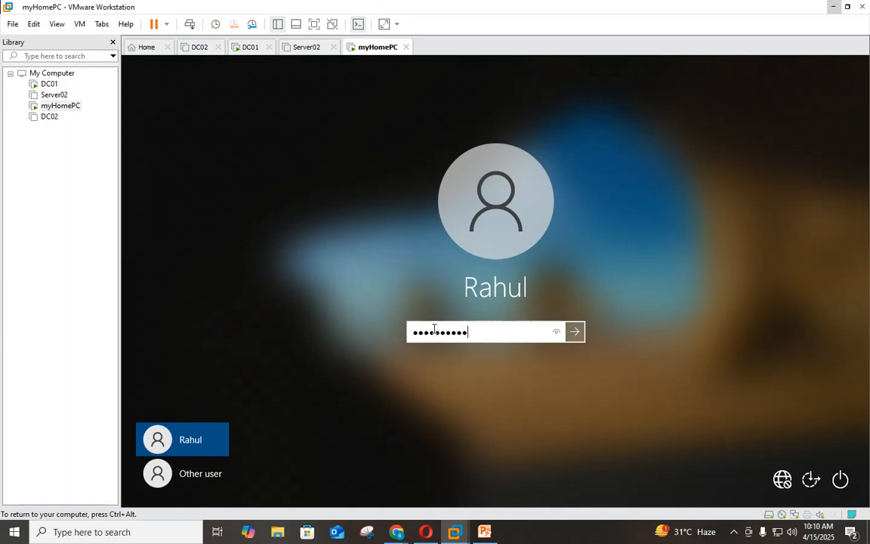
key("Return")
key("Return")
type("••••")
key("Return")
key("Return")
type("•••")
key("Return")
key("Return")
type("••••••••")
key("Return")
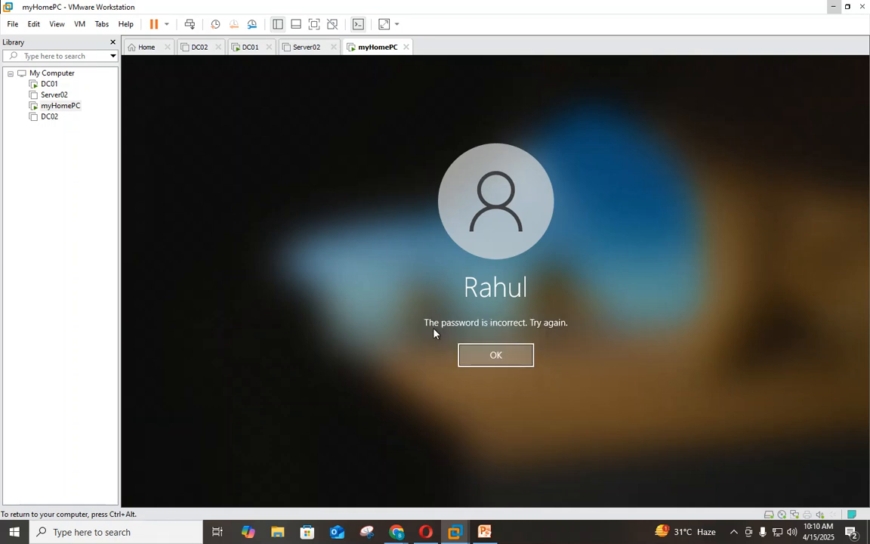
key("Return")
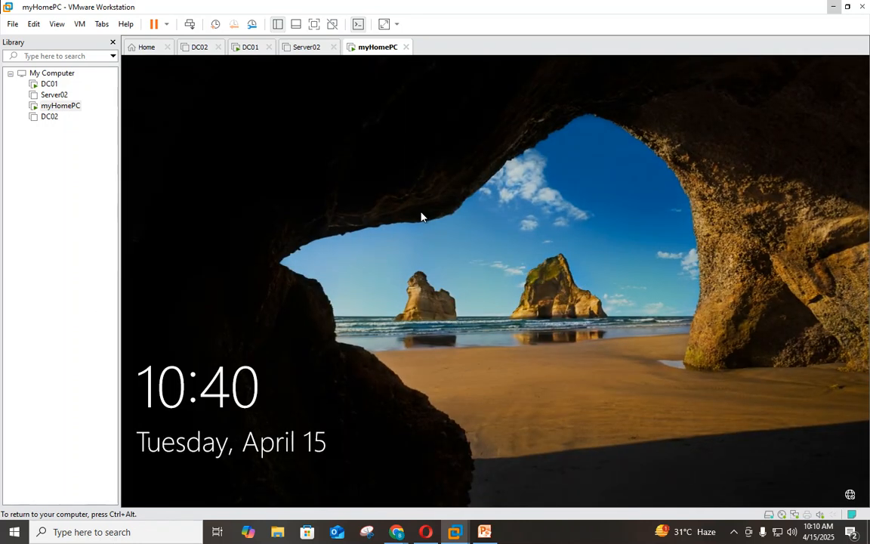
- Send Ctrl+Alt+Del to myHomePC and enter the correct account password
right_click(58, 110)
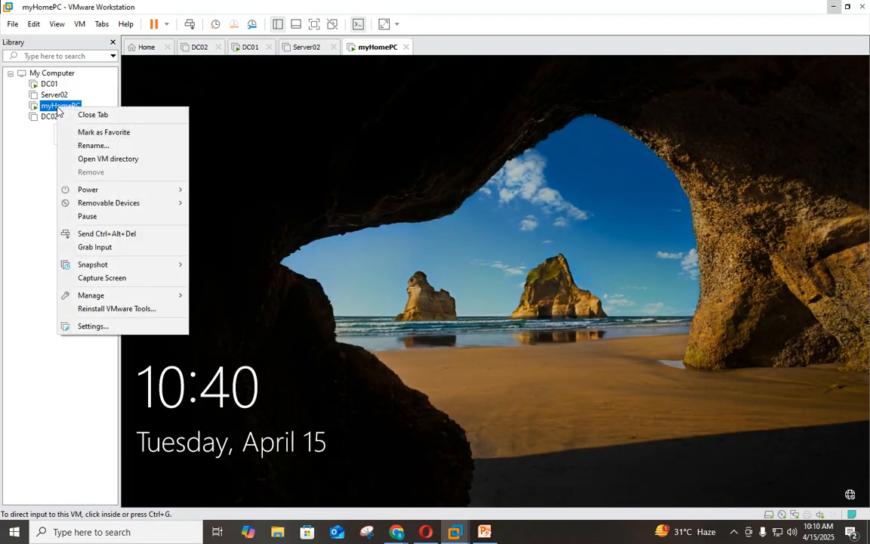
left_click(129, 234)
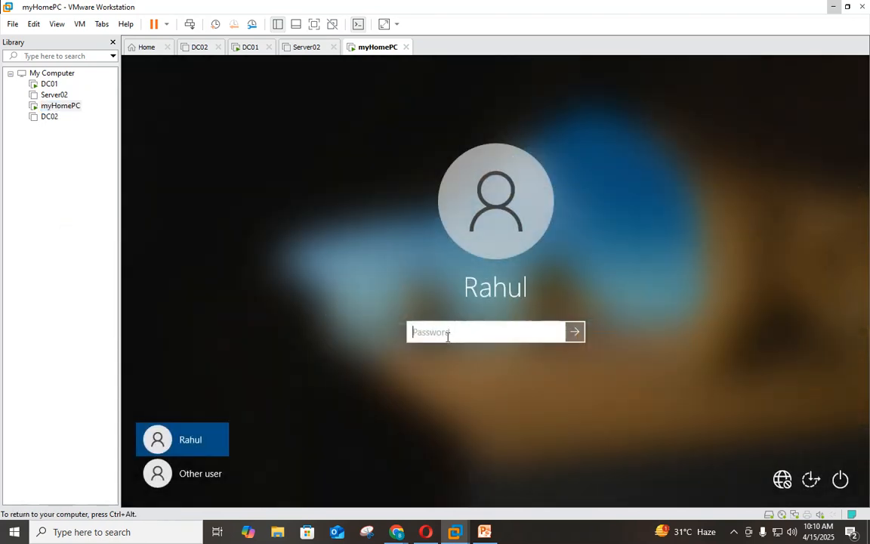
type("•••••••")
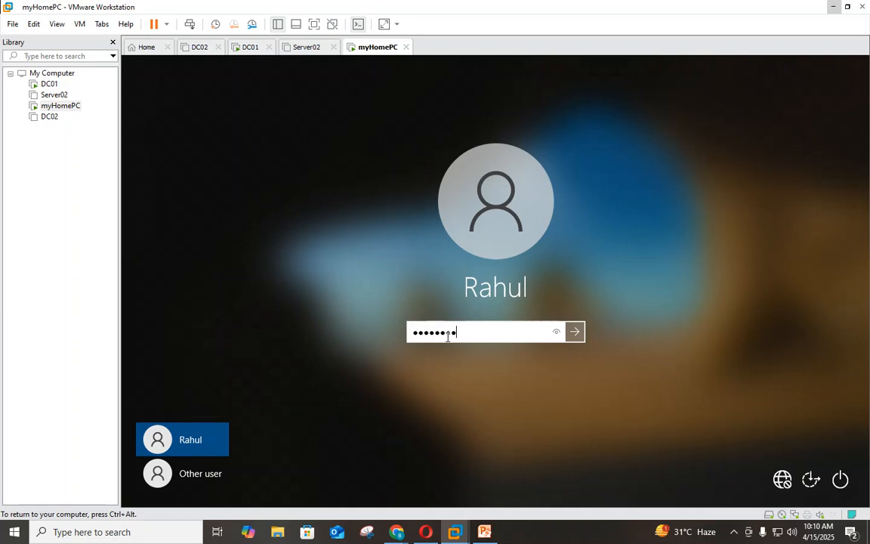
type("•••••")
key("Return")
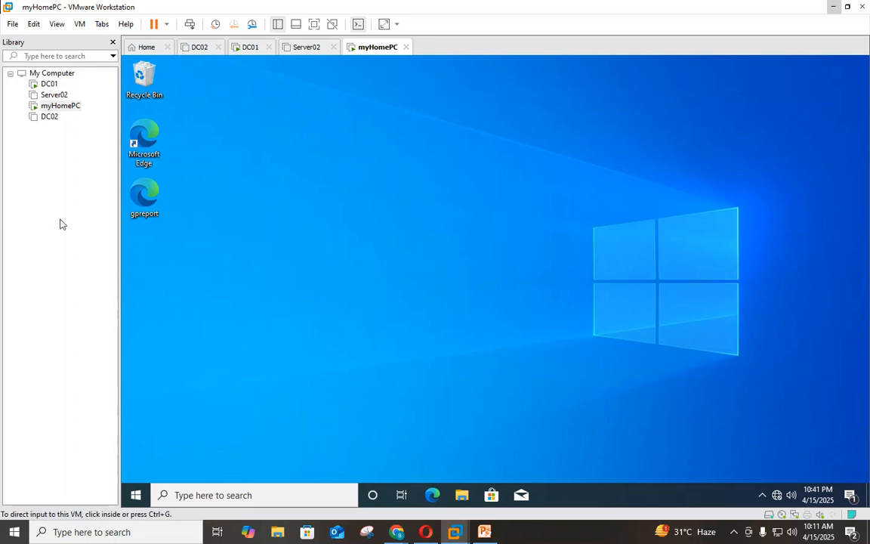
- Send Ctrl+Alt+Del to myHomePC and choose Lock
right_click(62, 107)
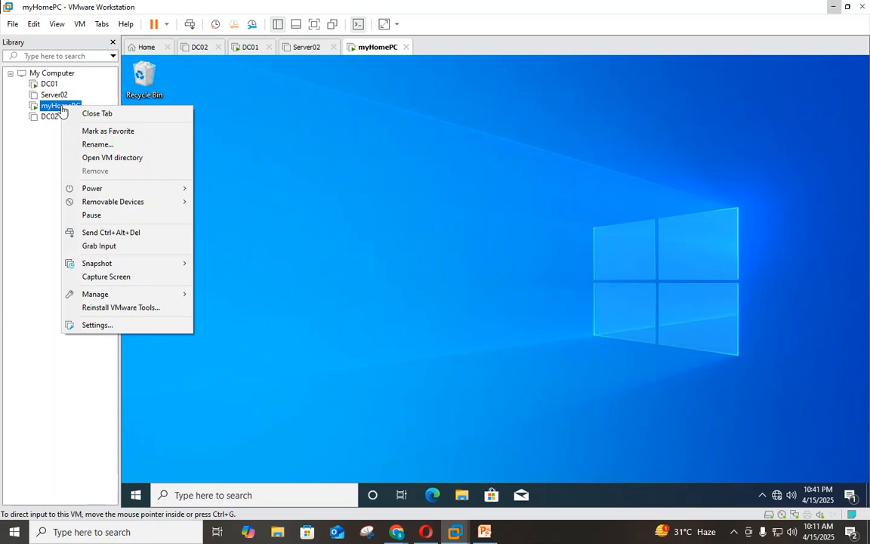
left_click(110, 234)
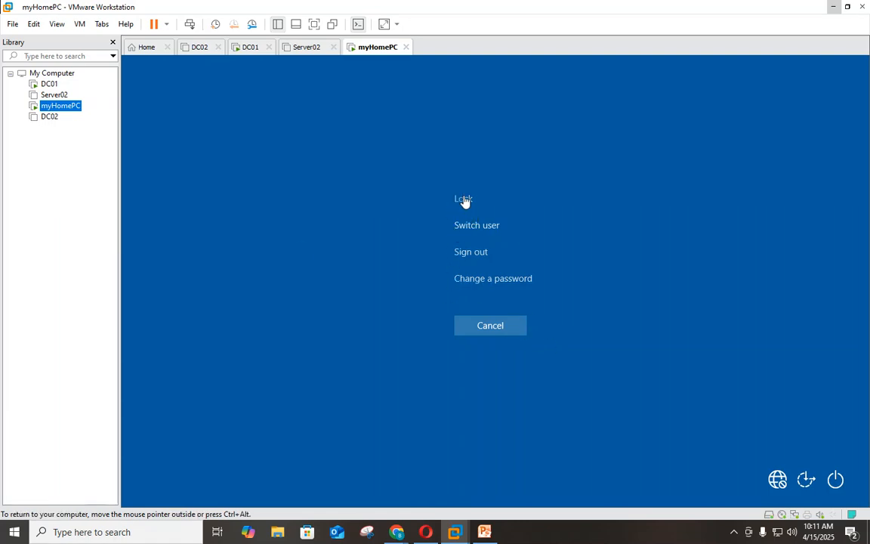
left_click(463, 200)
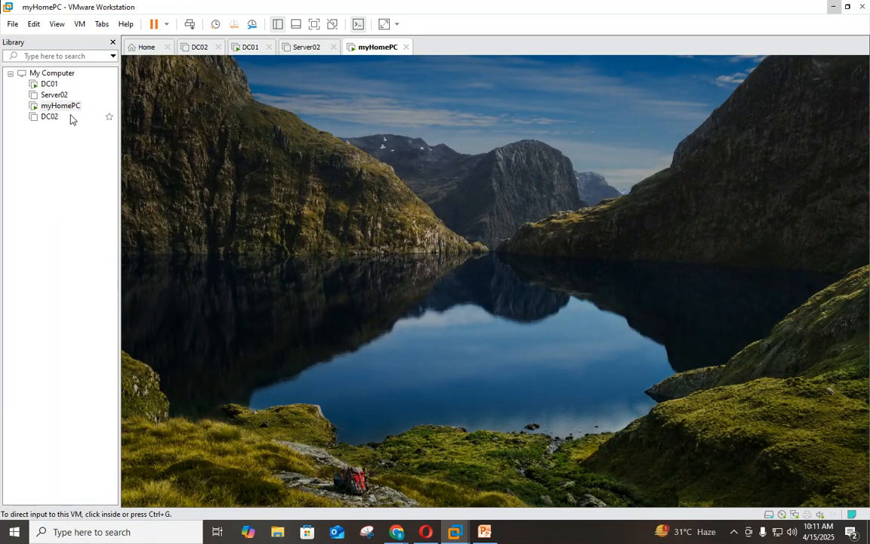
- Reopen the sign-in screen and submit repeated wrong passwords, clicking OK after each error
right_click(51, 111)
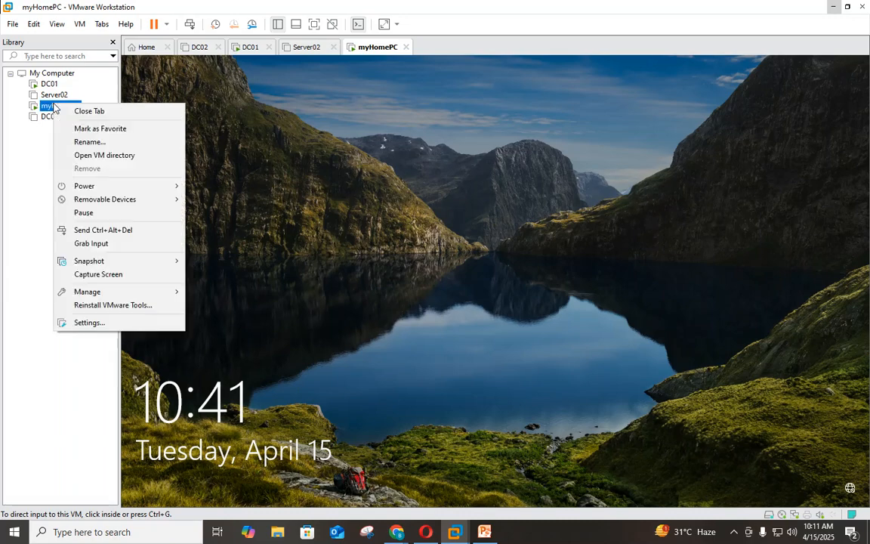
left_click(122, 229)
type("********")
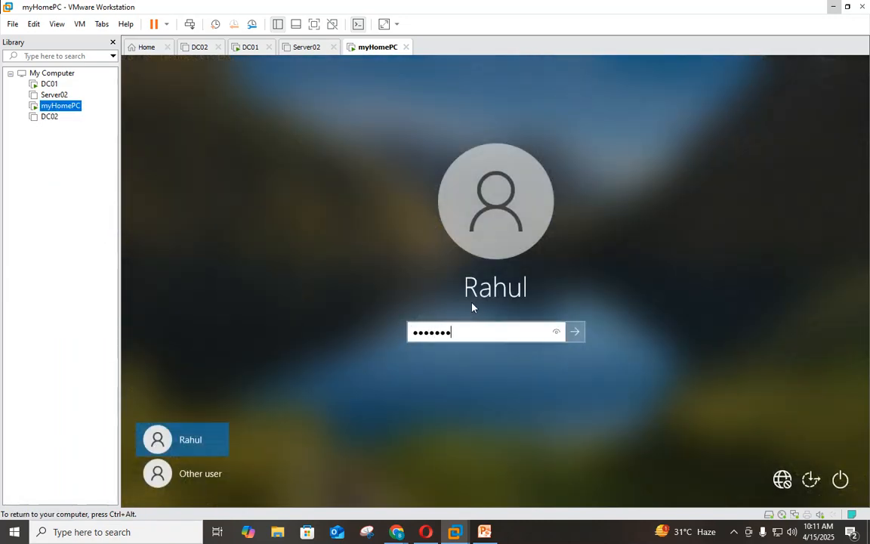
key("Return")
left_click(497, 358)
type("*****")
key("Return")
left_click(497, 360)
type("******")
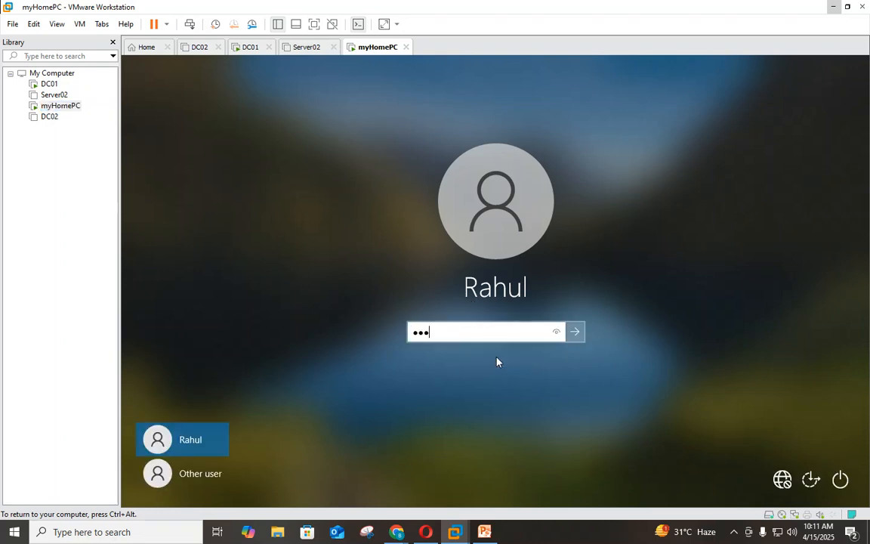
key("Return")
left_click(497, 358)
type("*****")
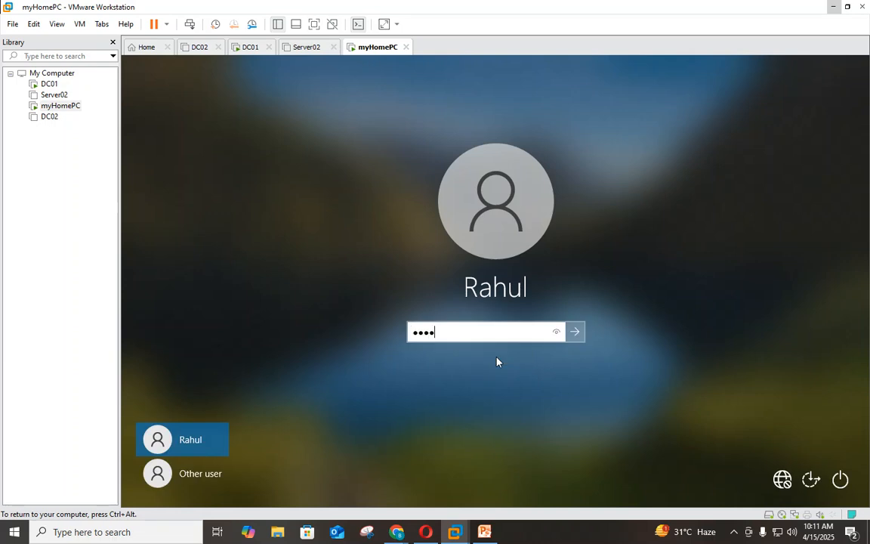
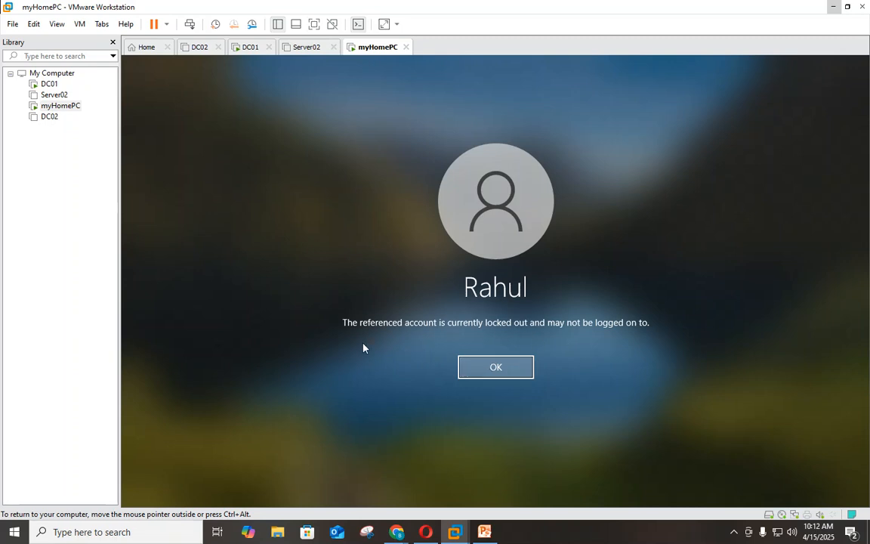
- Dismiss myHomePC's locked-out account message and switch to the DC01 virtual machine
left_click(504, 367)
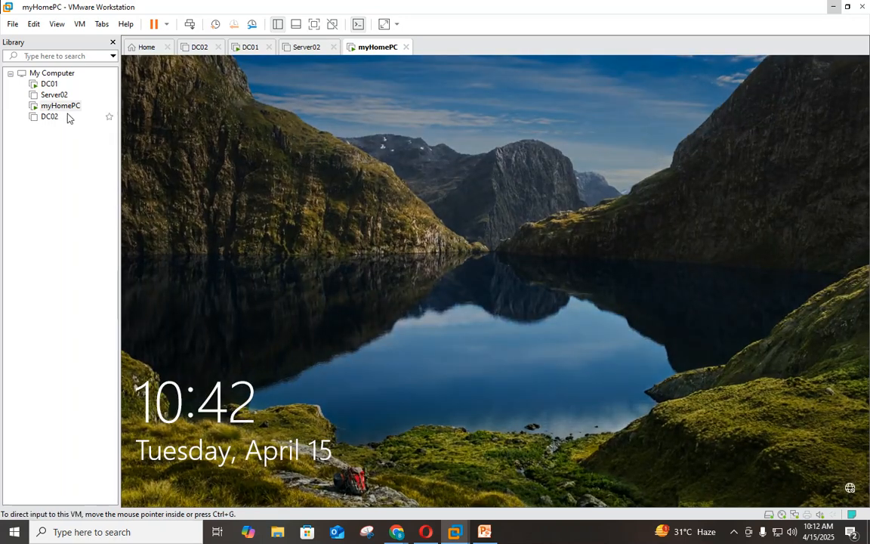
left_click(46, 87)
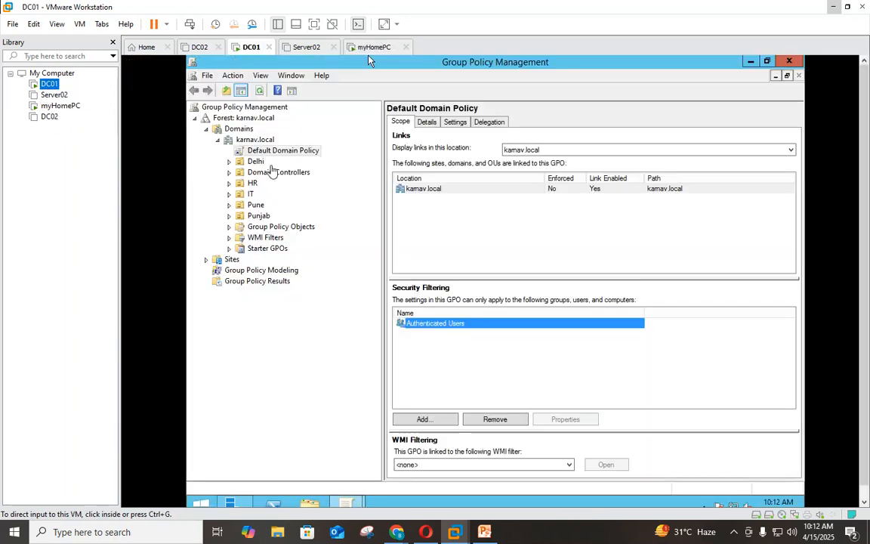
- Launch Active Directory Users and Computers from Server Manager's Tools menu
left_click(201, 502)
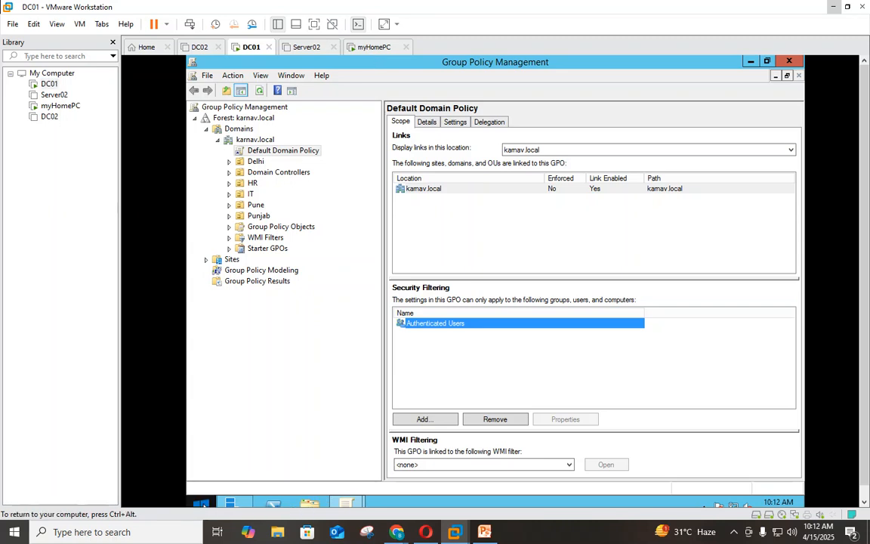
left_click(294, 204)
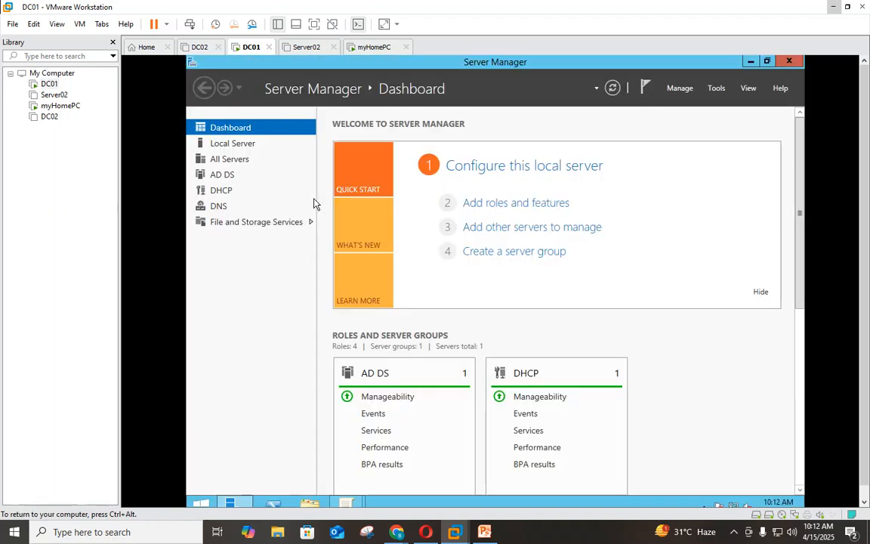
left_click(715, 88)
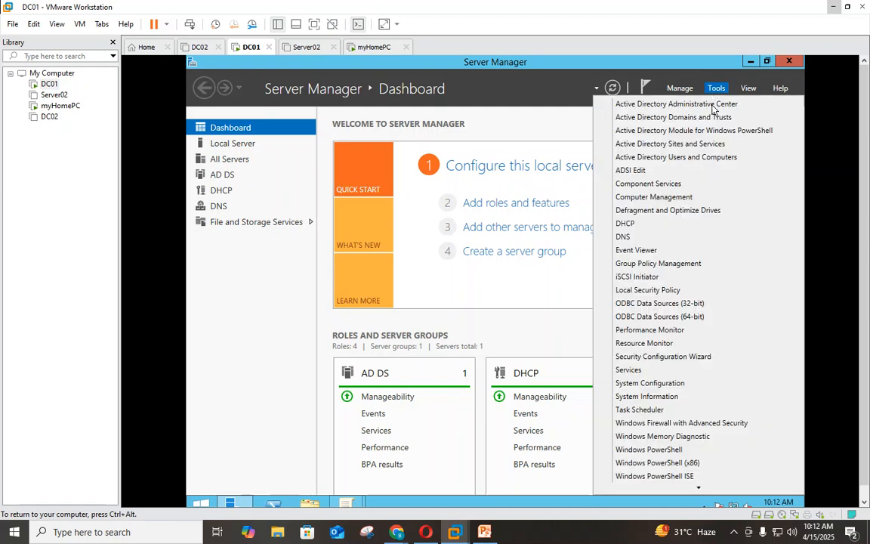
left_click(695, 158)
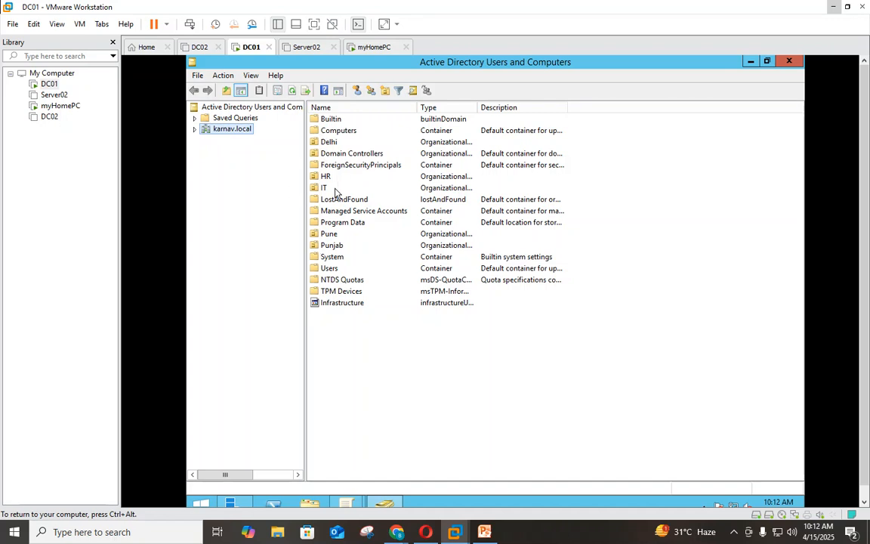
- Find the locked-out user and tick Unlock account on its Account properties tab
left_click(411, 91)
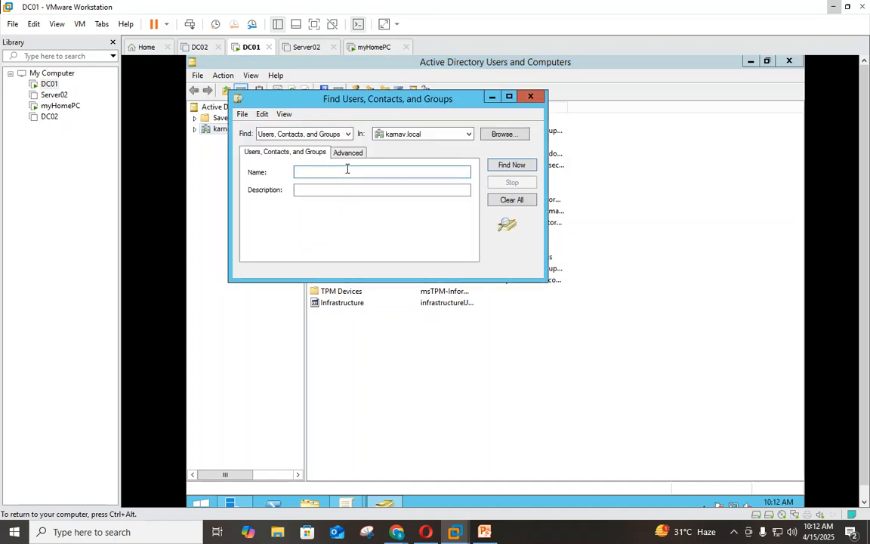
type("rahul")
key("Return")
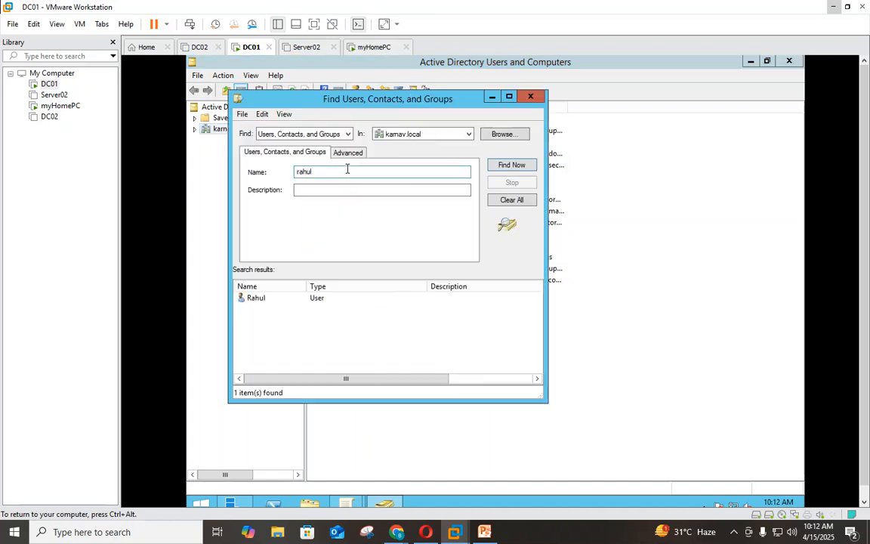
double_click(254, 299)
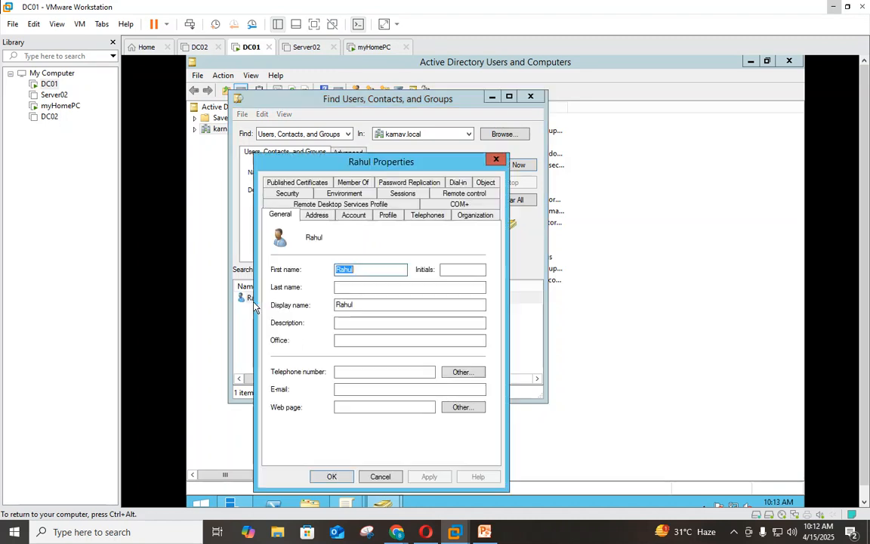
left_click(353, 214)
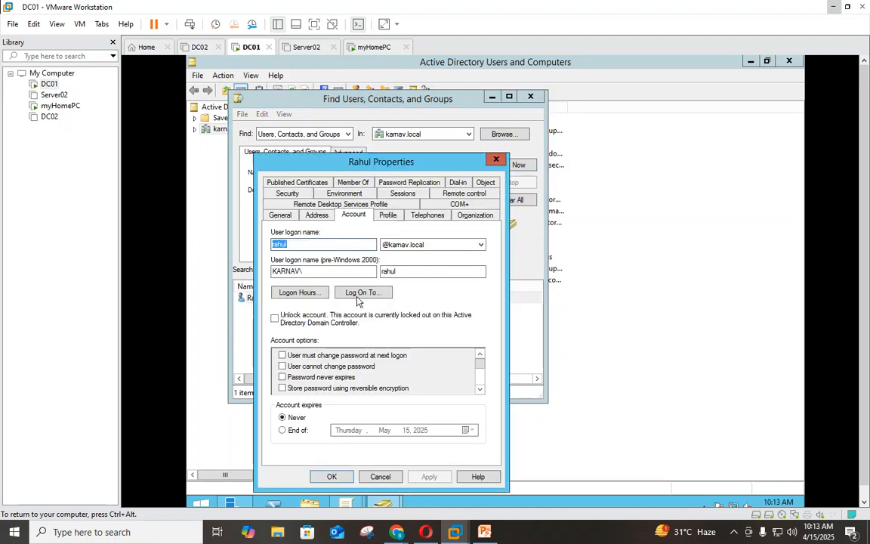
left_click(276, 318)
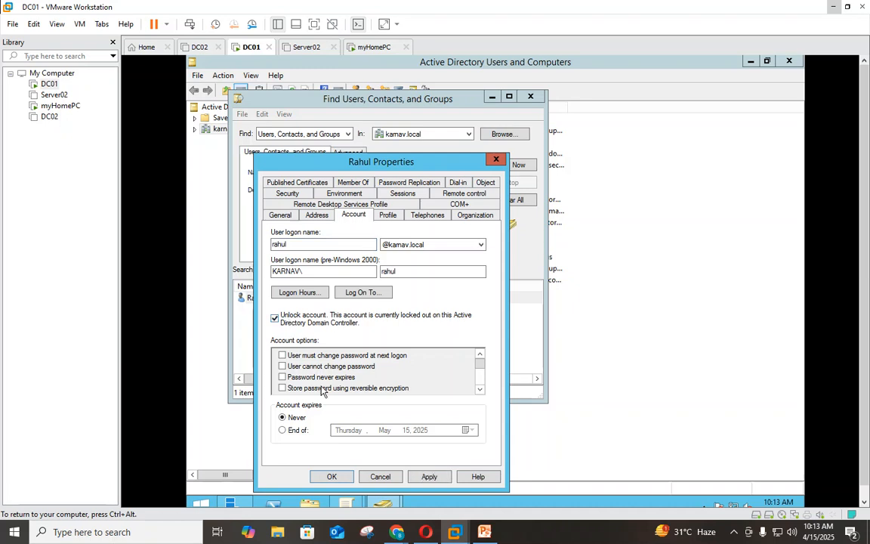
left_click(330, 476)
left_click(494, 169)
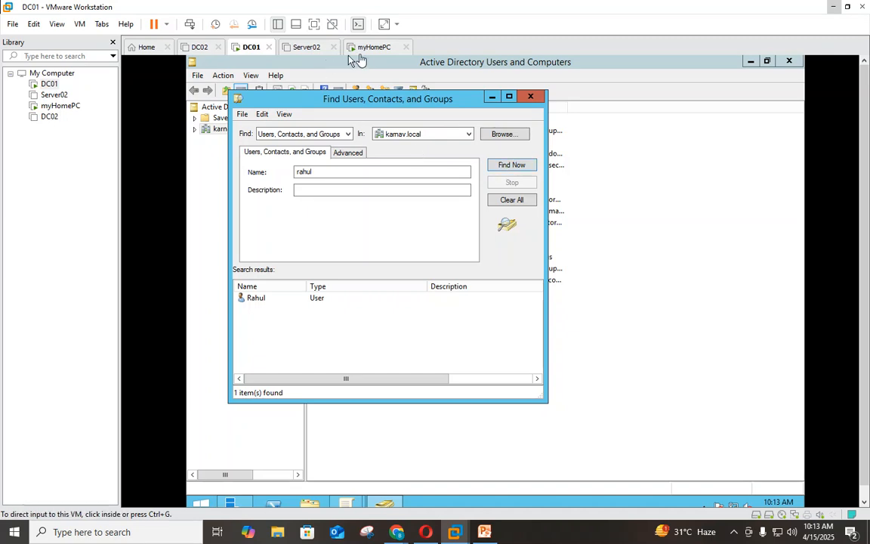
- Send Ctrl+Alt+Del to myHomePC, sign in with the account password, and refresh the desktop
left_click(366, 47)
right_click(60, 106)
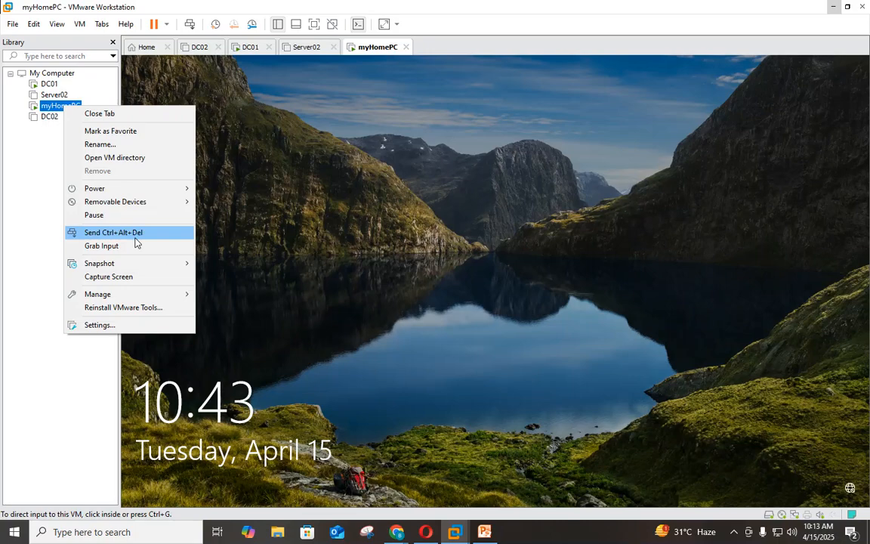
left_click(121, 232)
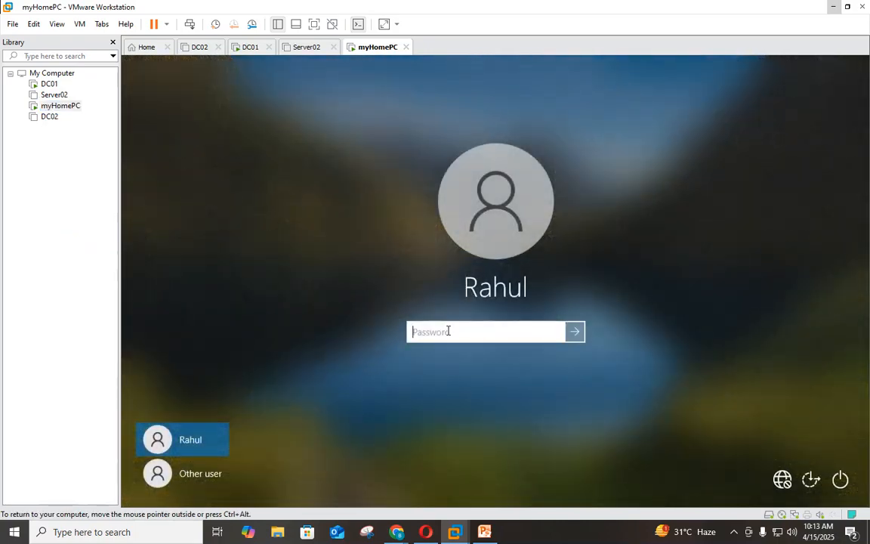
type("********")
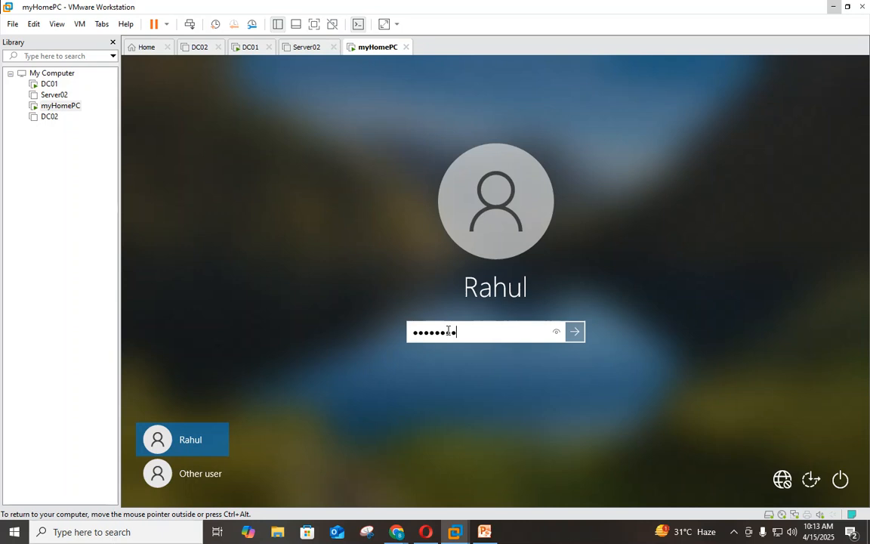
type("******")
key("Return")
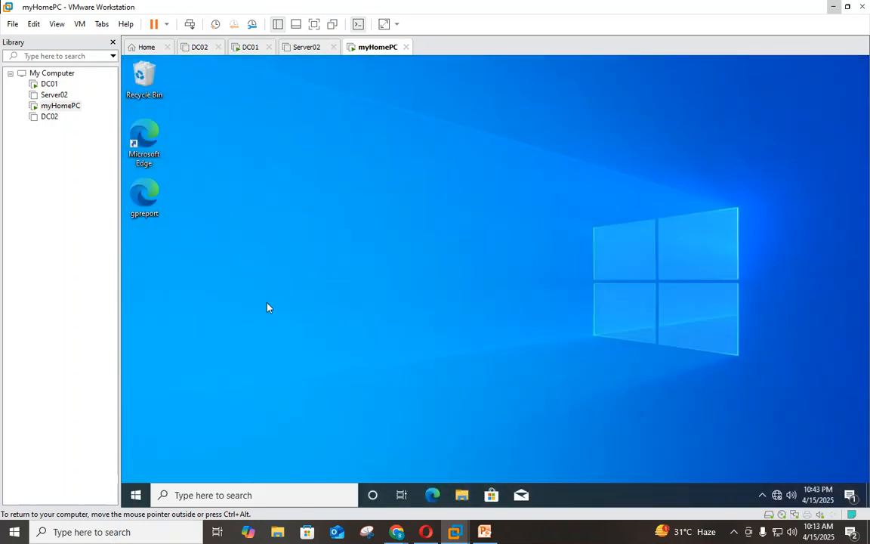
right_click(266, 303)
left_click(297, 337)
right_click(318, 239)
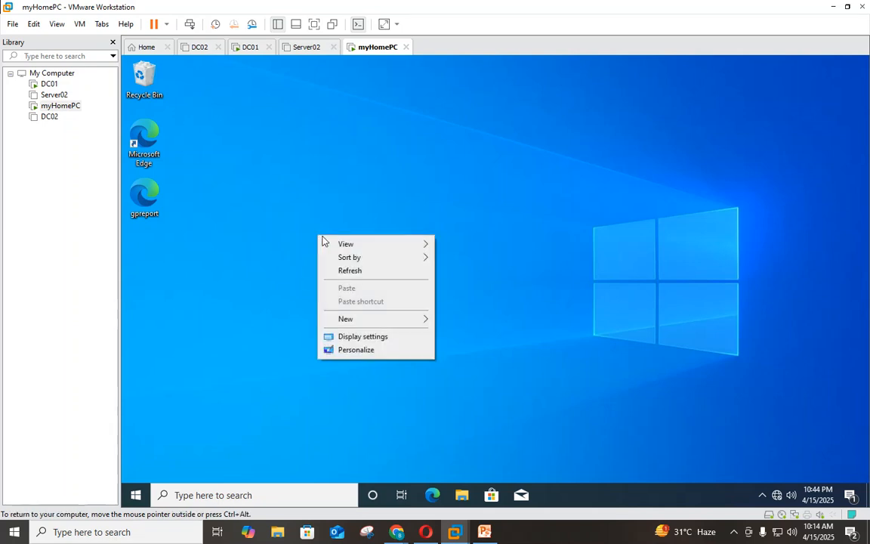
left_click(346, 271)
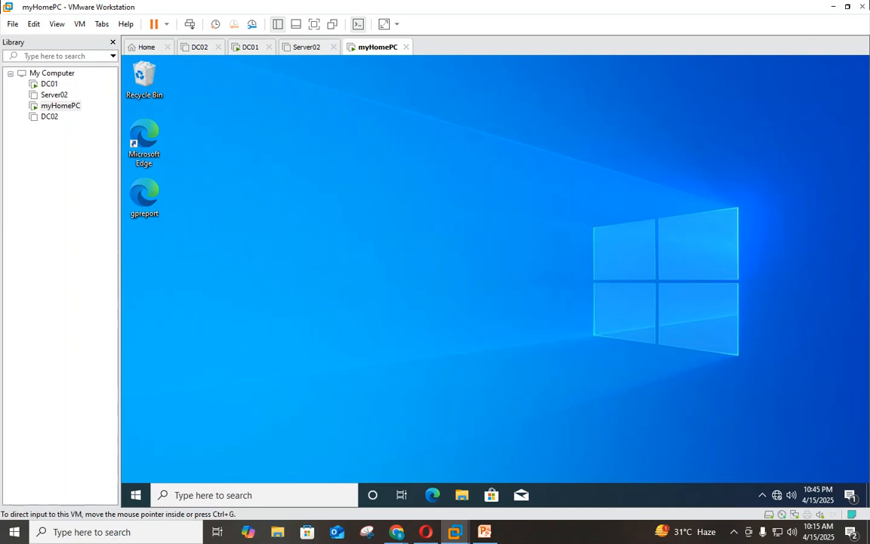
left_click(49, 84)
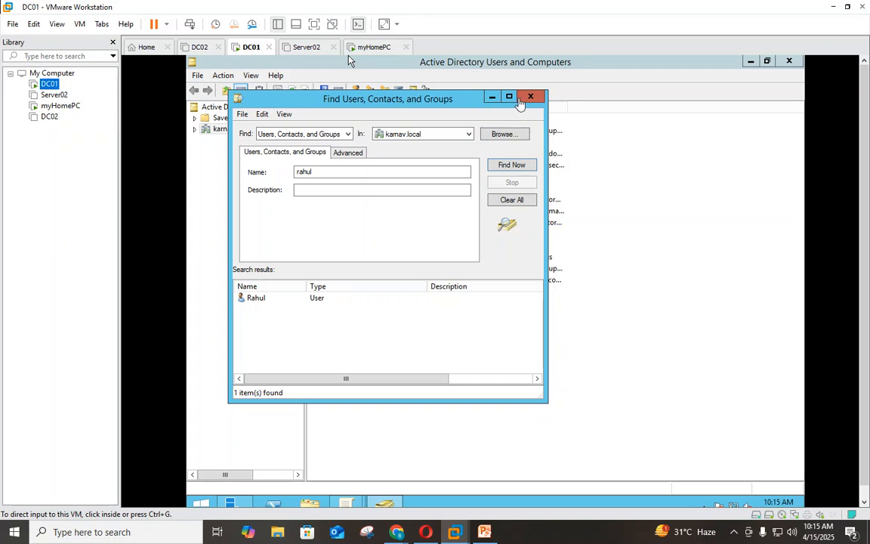
- Close the user search and open an administrator PowerShell from the Win+X menu
left_click(530, 96)
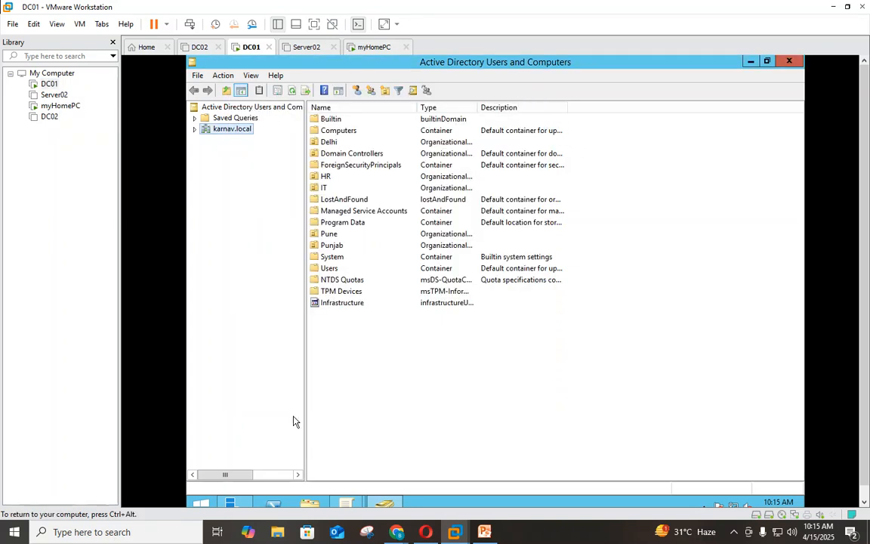
right_click(201, 503)
left_click(227, 462)
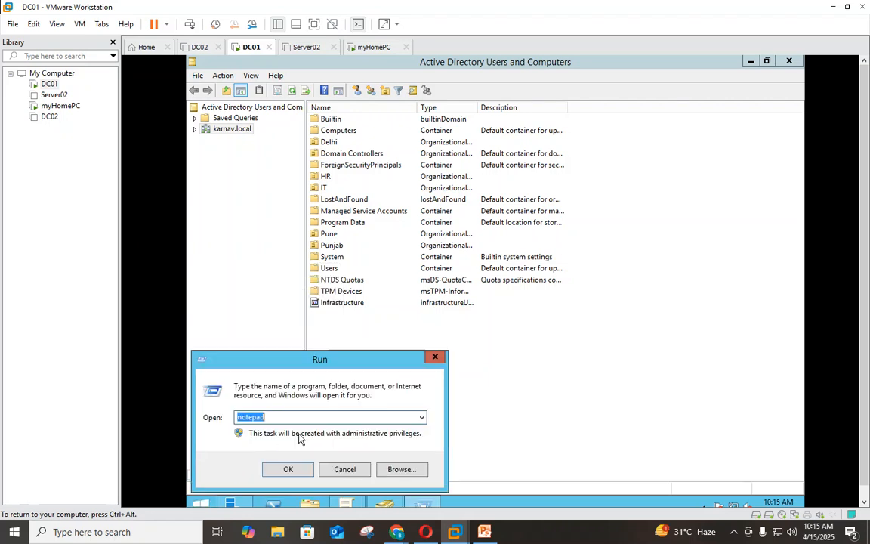
left_click(428, 361)
left_click(273, 503)
- Run get-addomain, highlight DomainMode Windows2012R2Domain, then close PowerShell
left_click(355, 320)
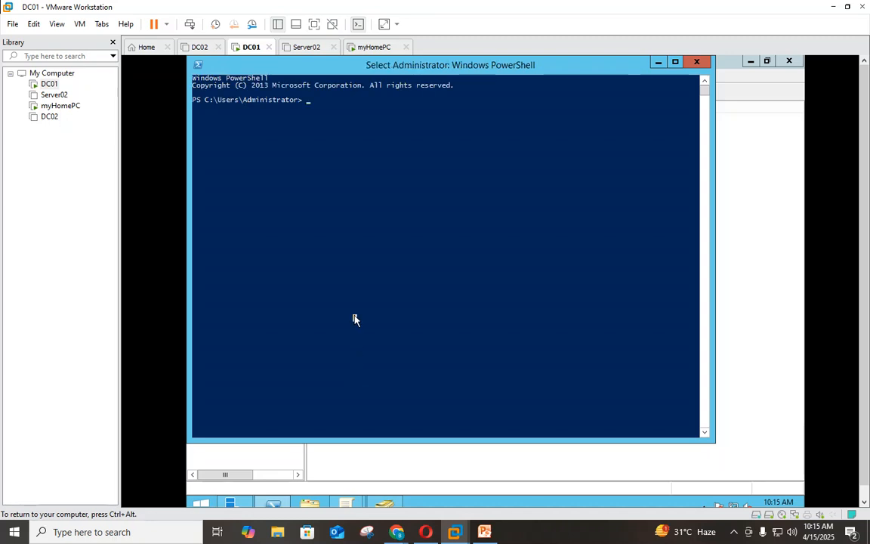
type("get")
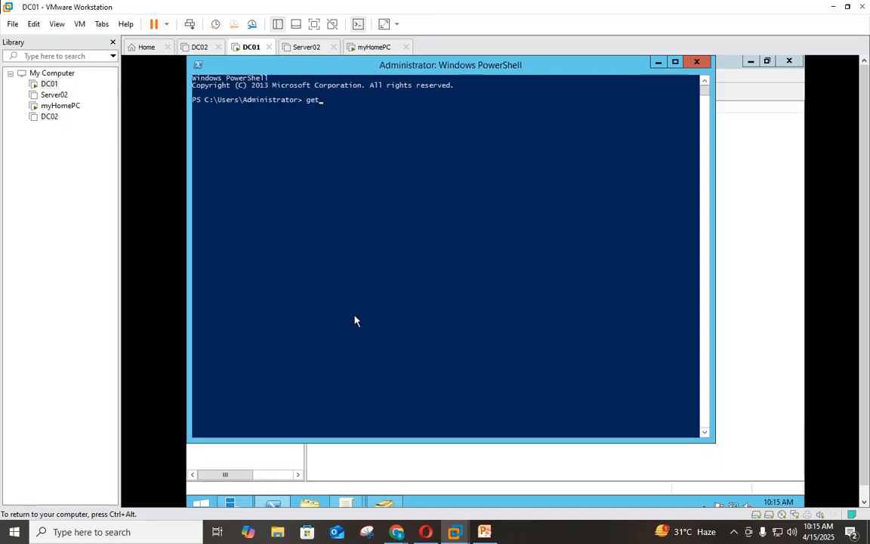
type("-addomain\\")
key("Return")
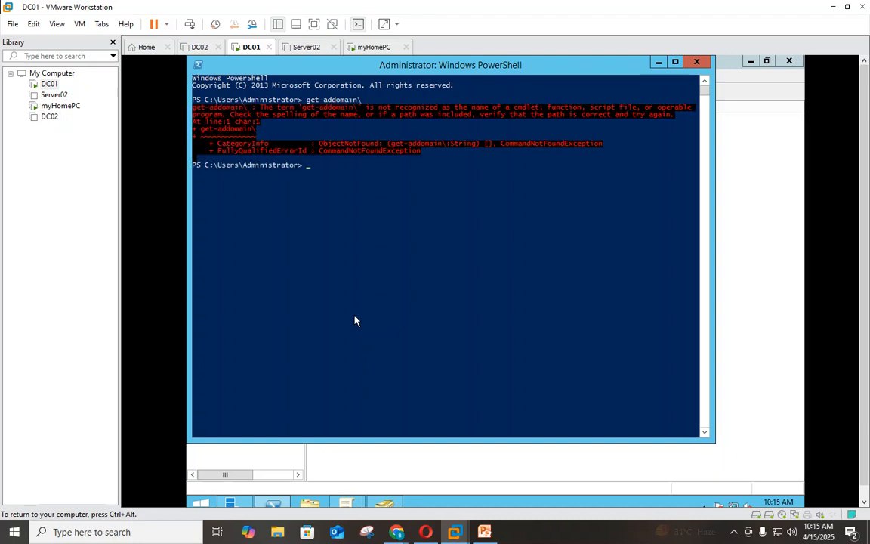
key("Up")
key("Return")
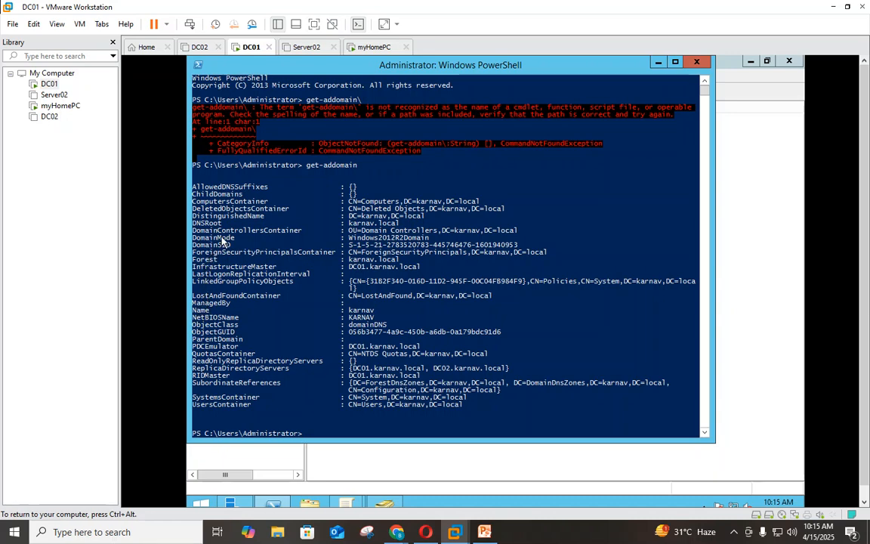
left_click_drag(236, 239, 193, 239)
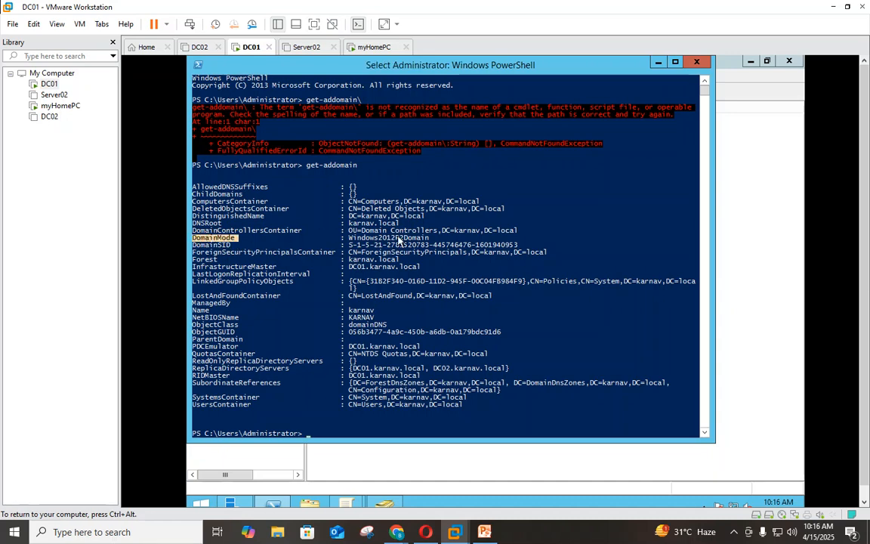
left_click_drag(435, 240, 351, 242)
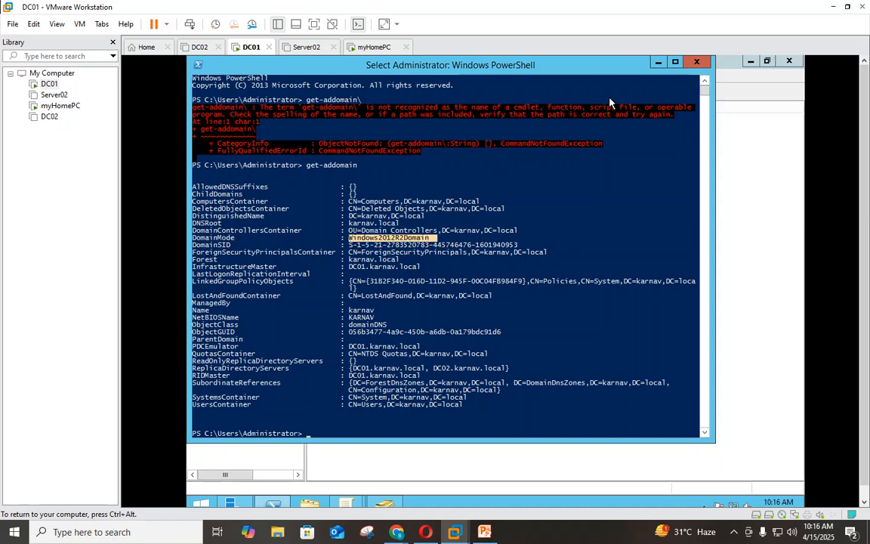
left_click(698, 64)
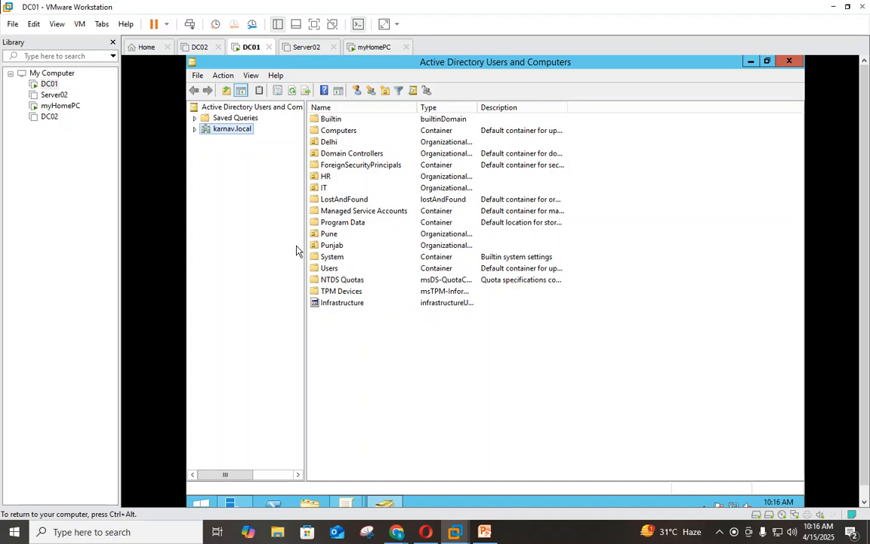
- Add a group named g_FGPP_Standard under karnav.local, keeping Global scope and Security type
right_click(233, 129)
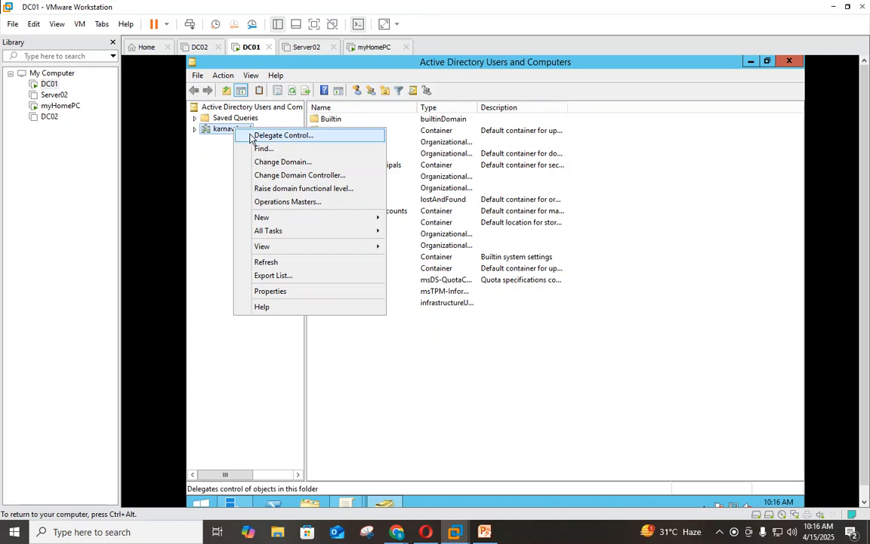
mouse_move(274, 219)
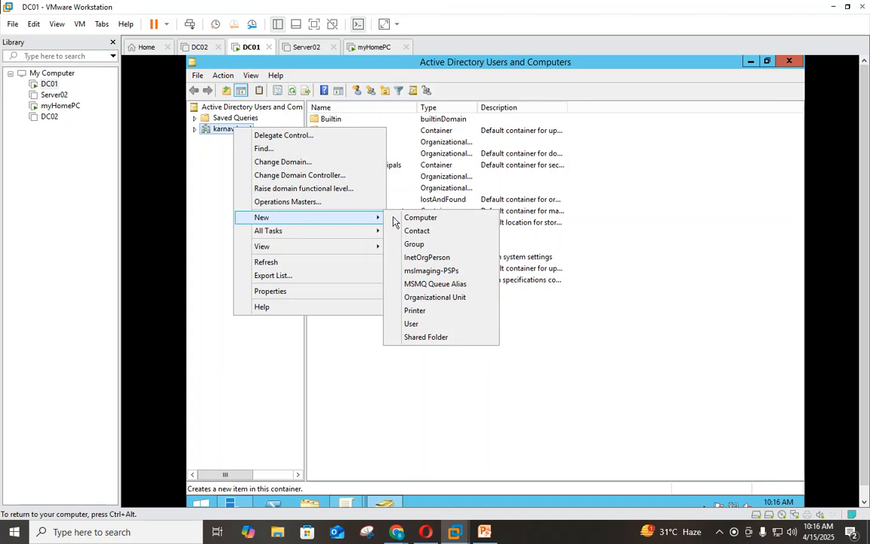
left_click(432, 245)
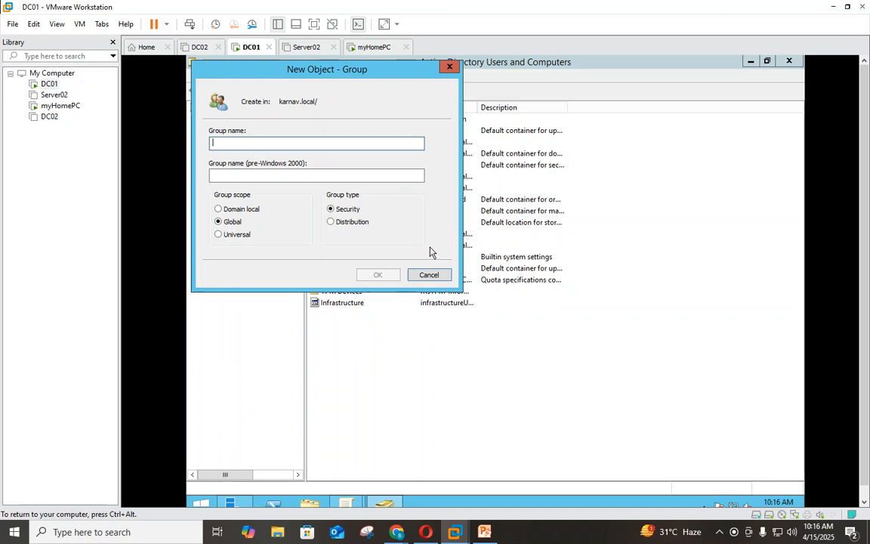
type("g_")
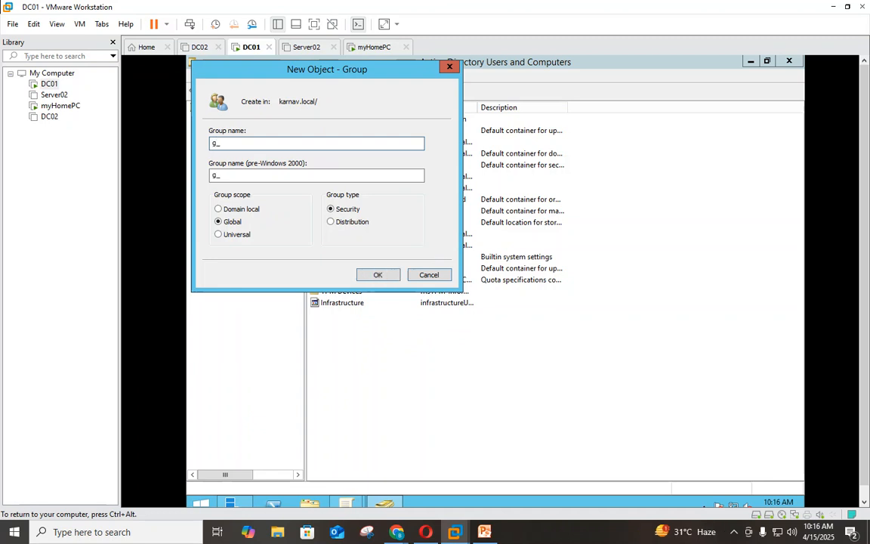
type("FGPP_Standard")
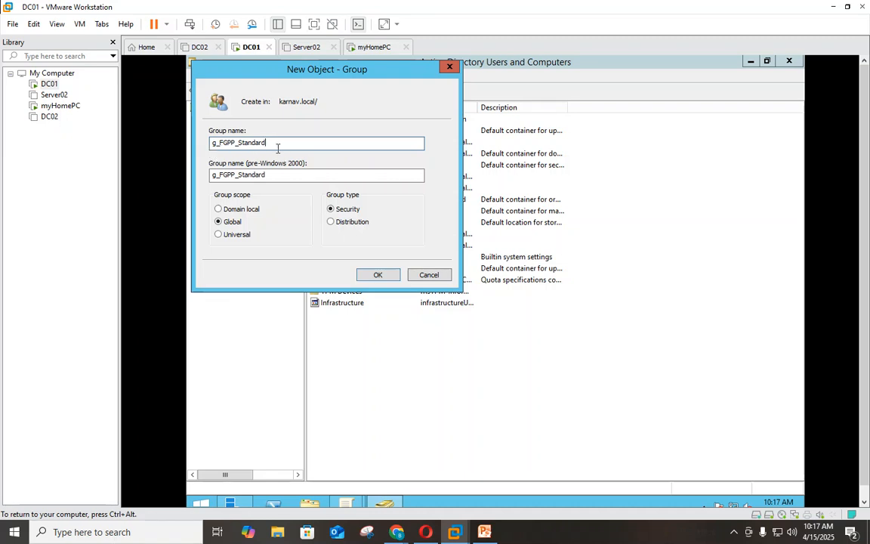
left_click_drag(278, 144, 200, 147)
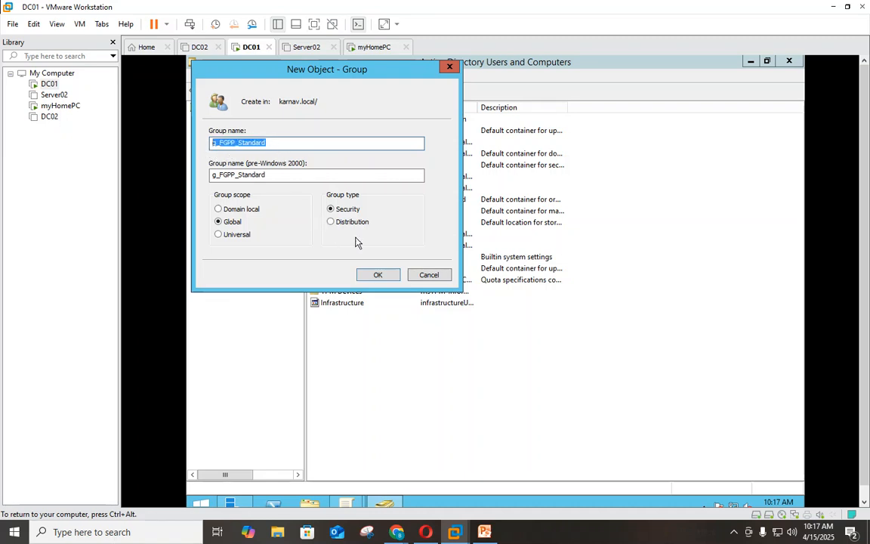
left_click(377, 275)
left_click(375, 276)
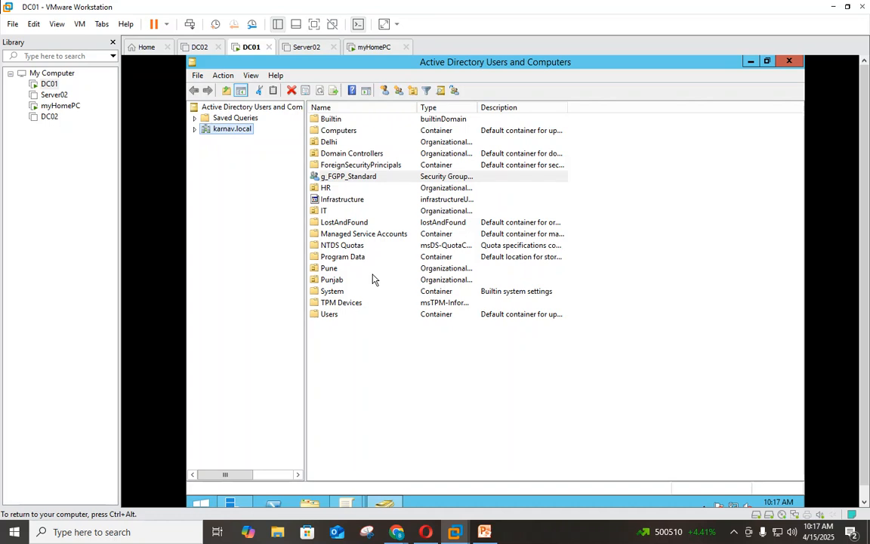
- Add the locked-out domain user to g_FGPP_Standard's Members list and save
double_click(346, 179)
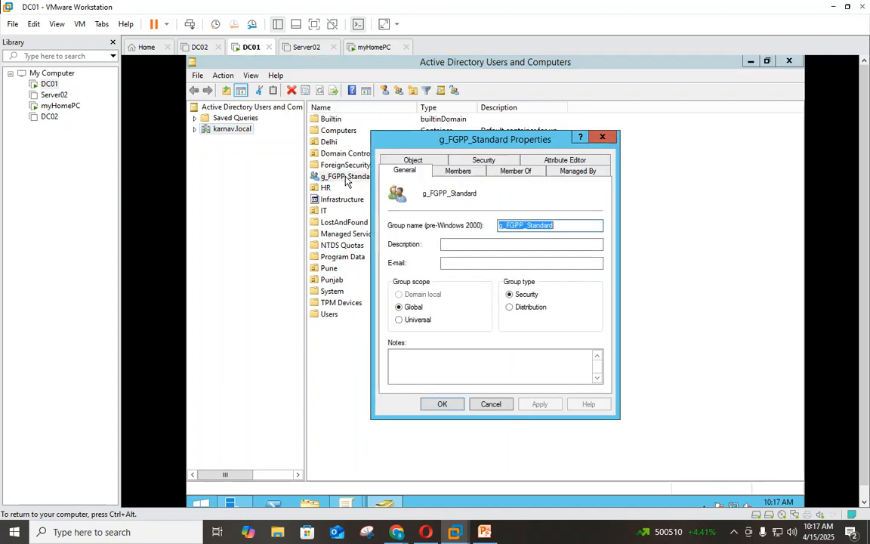
left_click(458, 175)
left_click(408, 370)
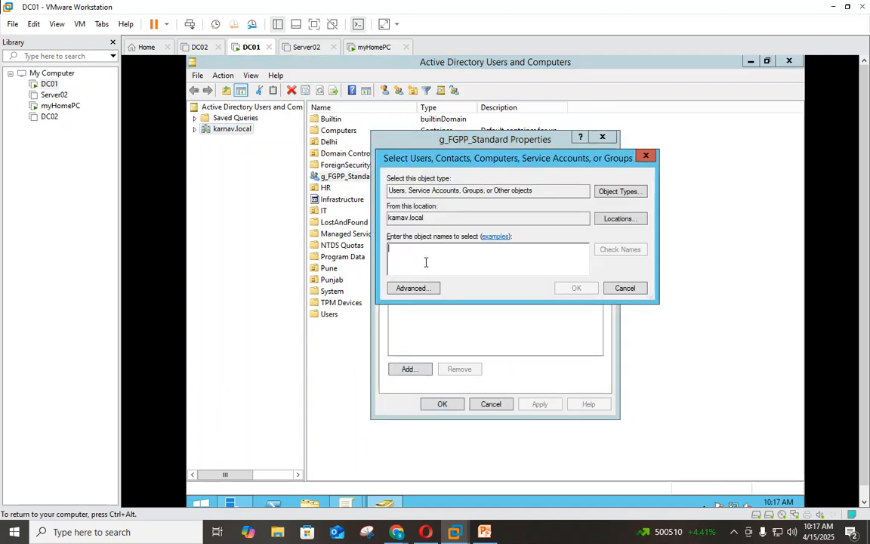
type("rahul")
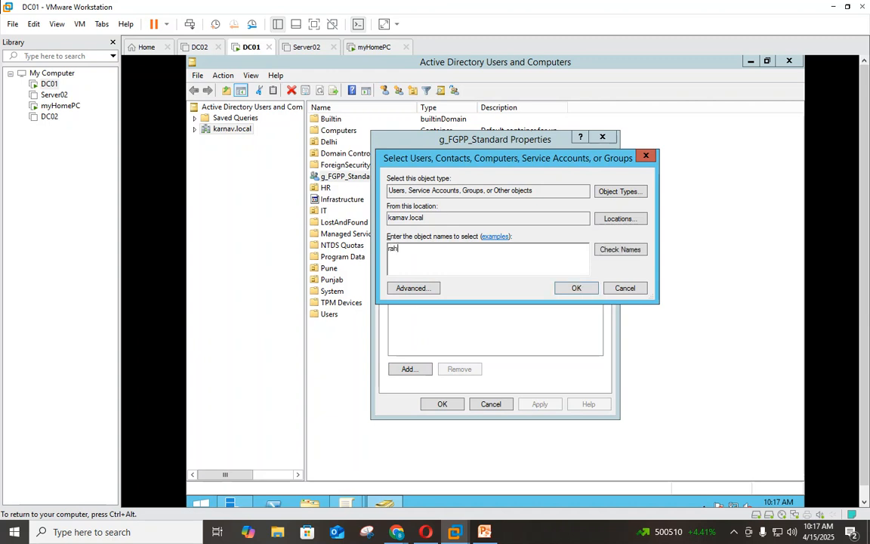
left_click(620, 249)
left_click(575, 288)
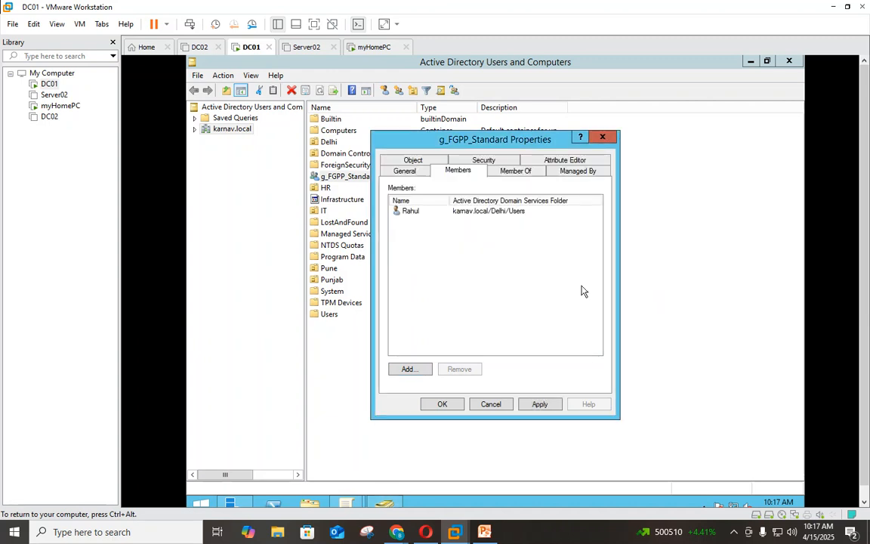
left_click(552, 406)
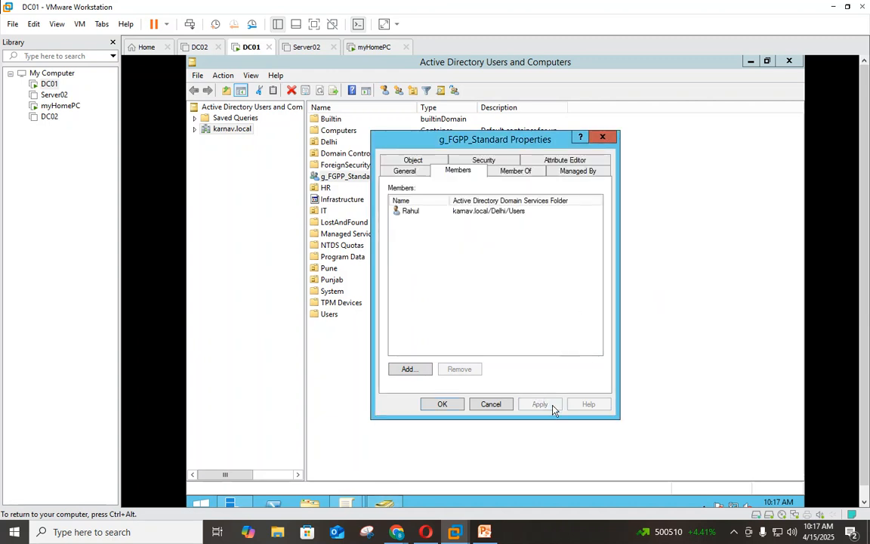
left_click(445, 405)
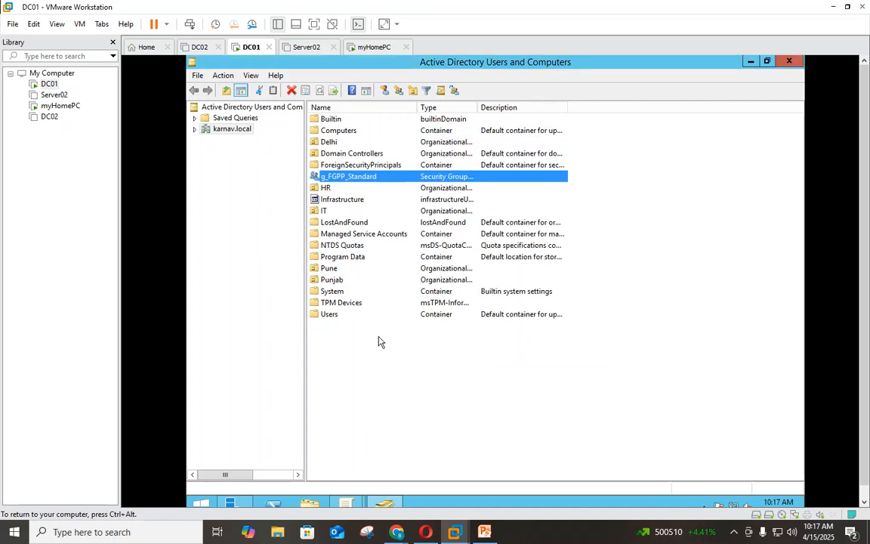
- In the Users container, start a new user and enter its first name and logon name
double_click(330, 315)
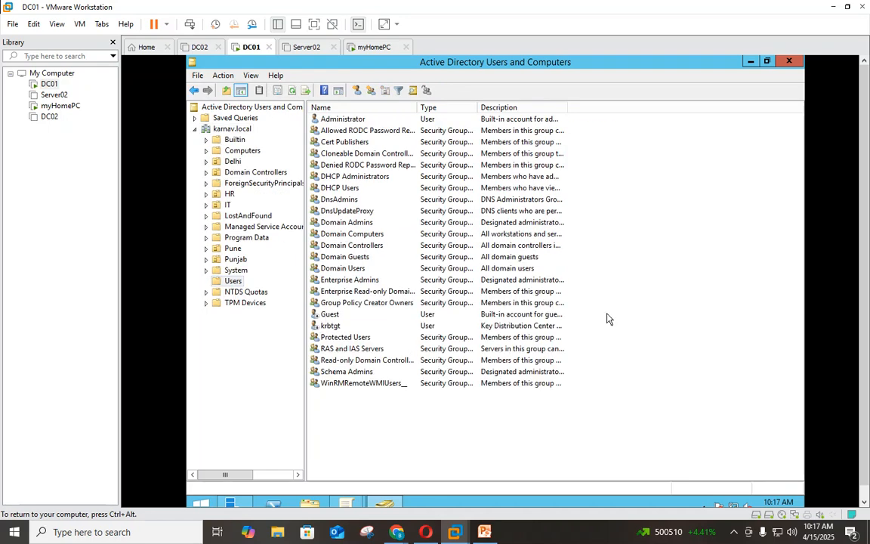
right_click(649, 276)
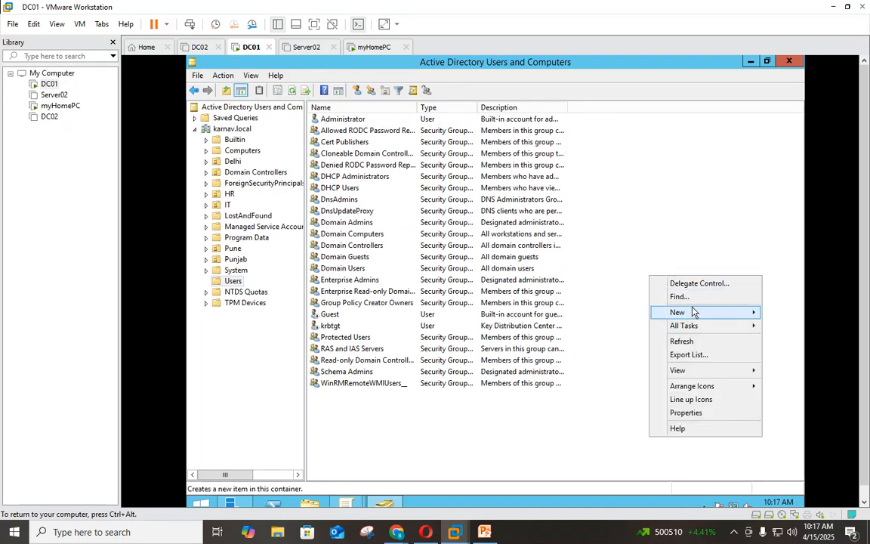
mouse_move(692, 312)
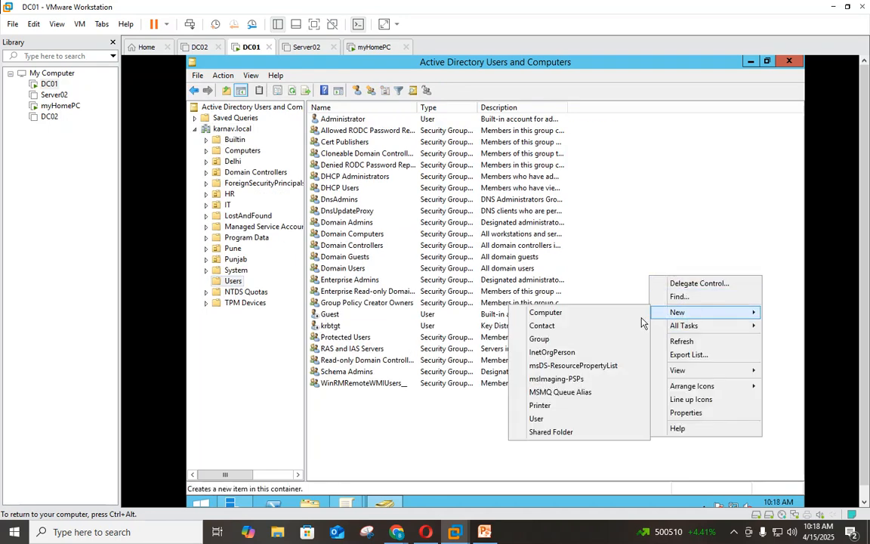
left_click(550, 419)
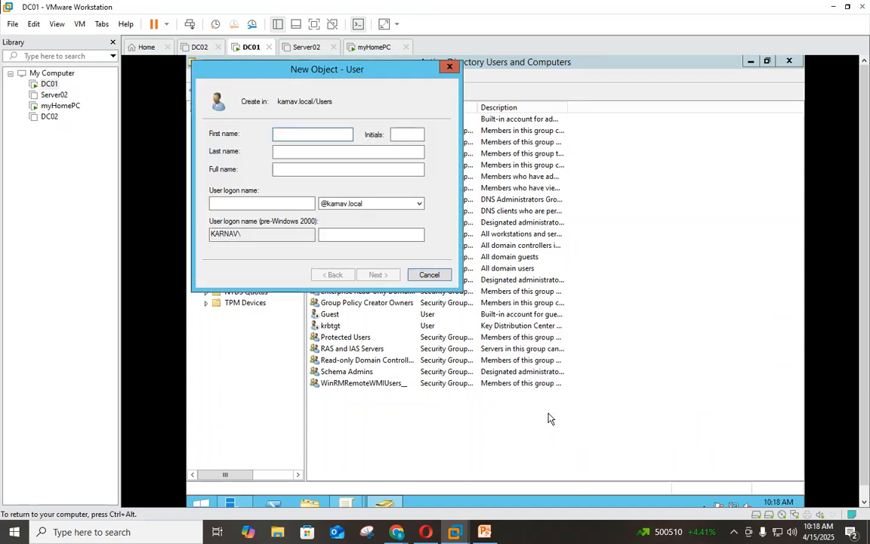
type("Ps")
key("BackSpace")
type("aram")
key("Tab")
key("Tab")
key("Tab")
key("Tab")
type("param")
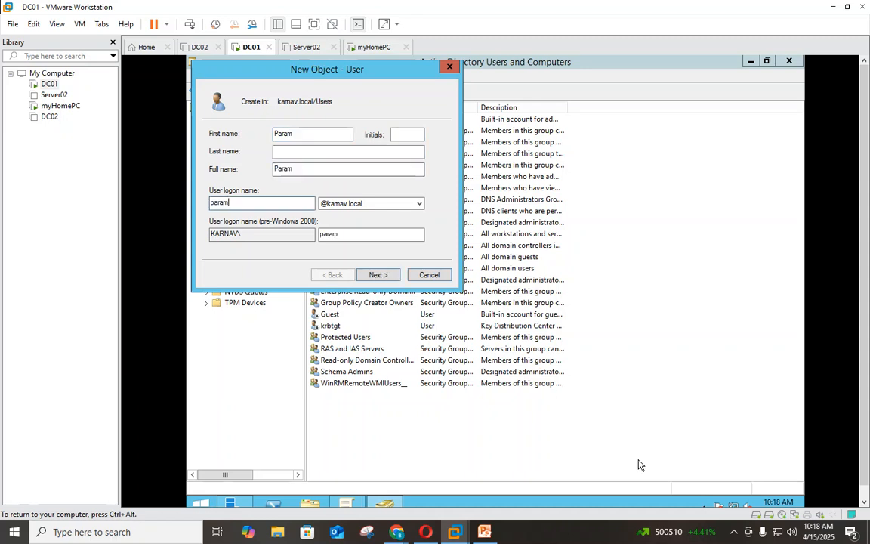
left_click(379, 276)
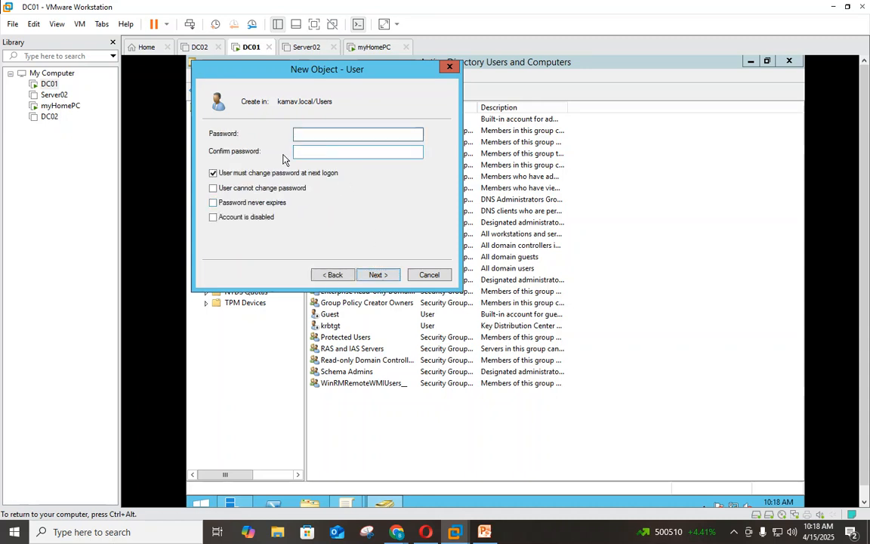
- Set the new user's password without forcing a change at next logon, and finish
left_click(213, 173)
left_click(324, 139)
type("**********")
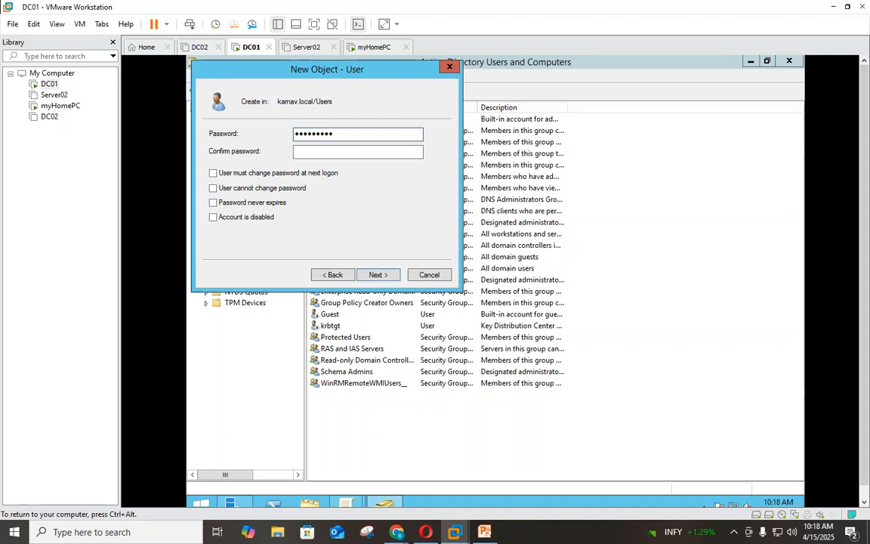
type("***")
key("Tab")
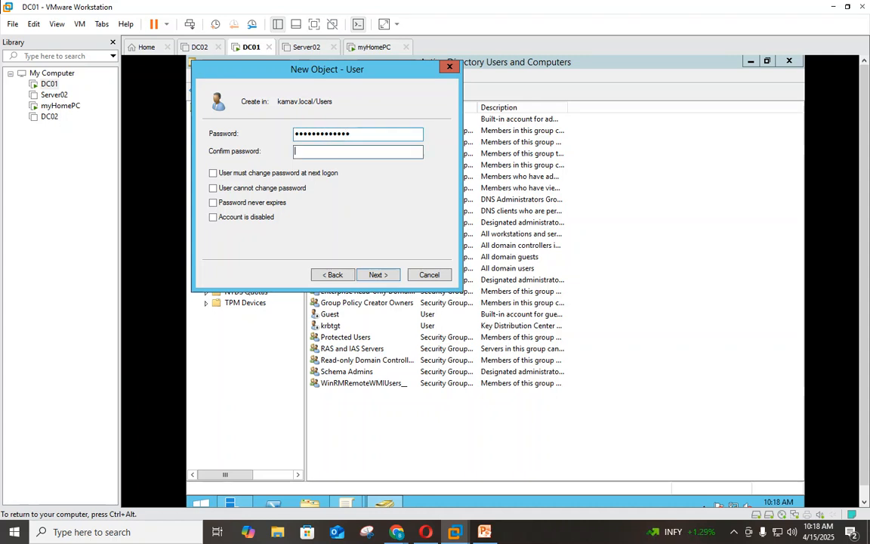
type("**************")
left_click(372, 275)
left_click(372, 275)
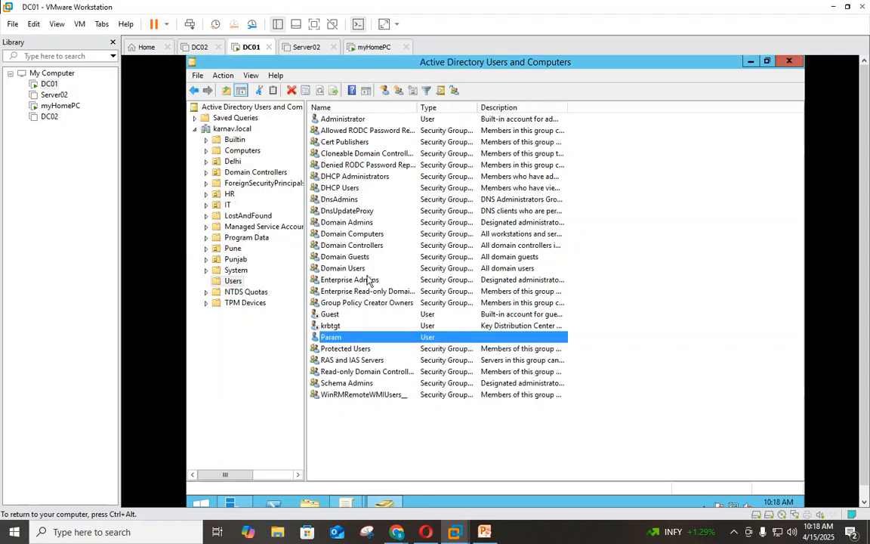
left_click(328, 340)
- Launch Active Directory Administrative Center from Server Manager's Tools menu
left_click(212, 128)
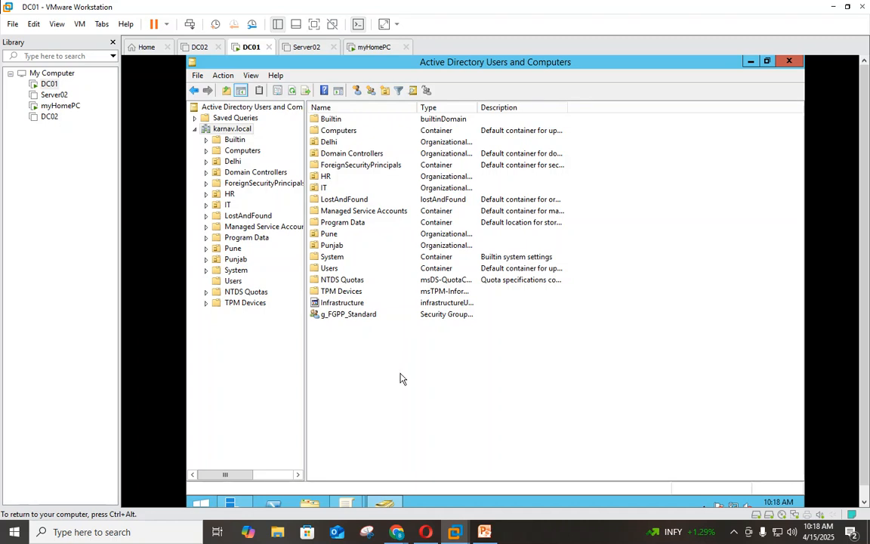
left_click(336, 314)
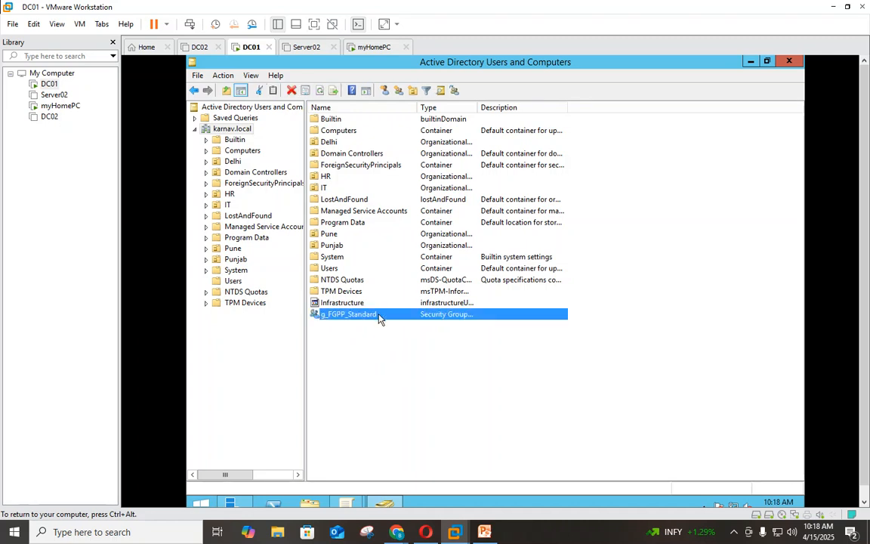
left_click(456, 403)
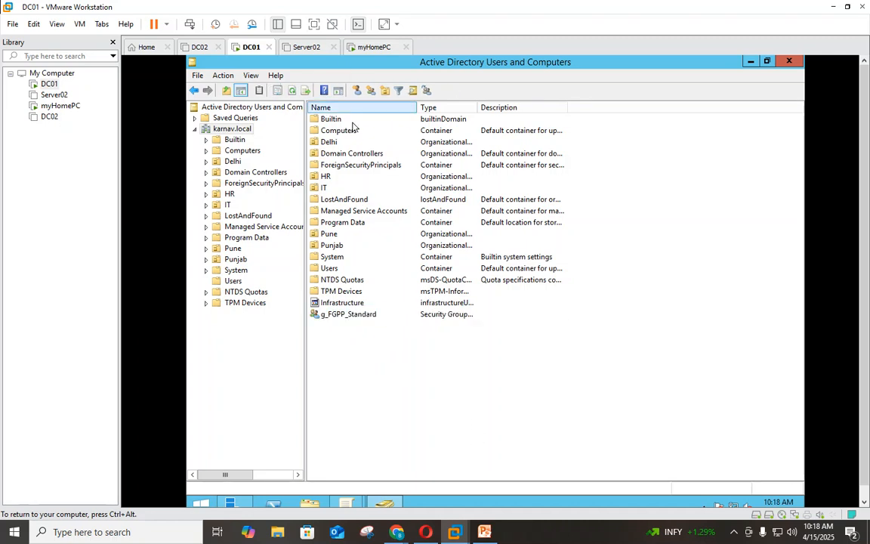
left_click(232, 504)
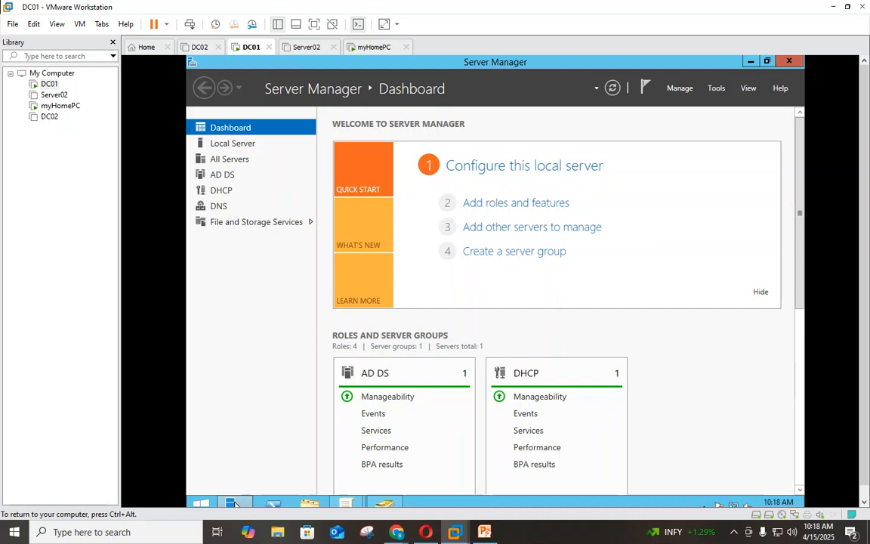
left_click(717, 88)
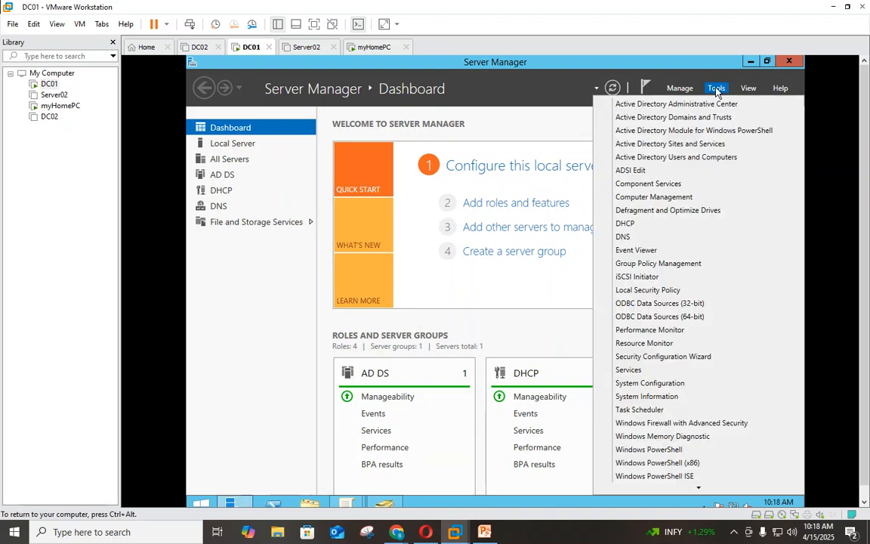
left_click(654, 105)
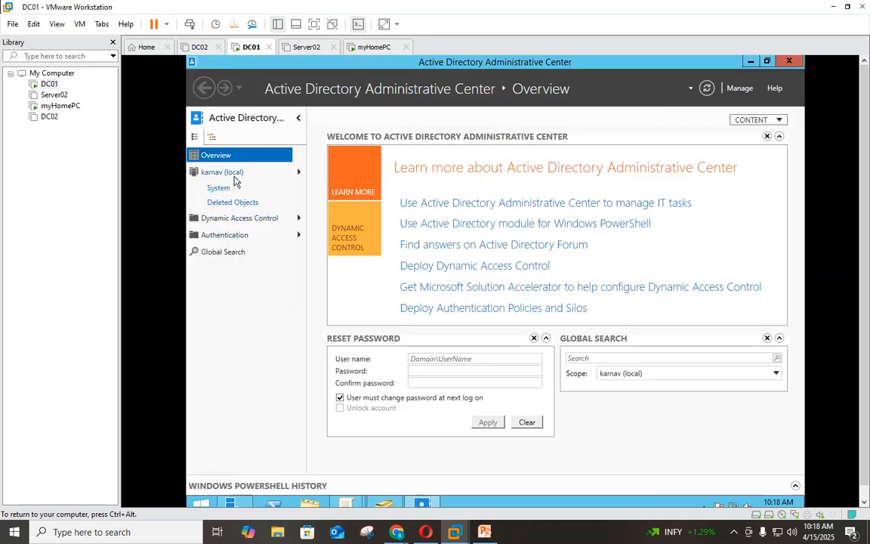
- Go to karnav > System > Password Settings Container and start a new Password Settings object
left_click(231, 173)
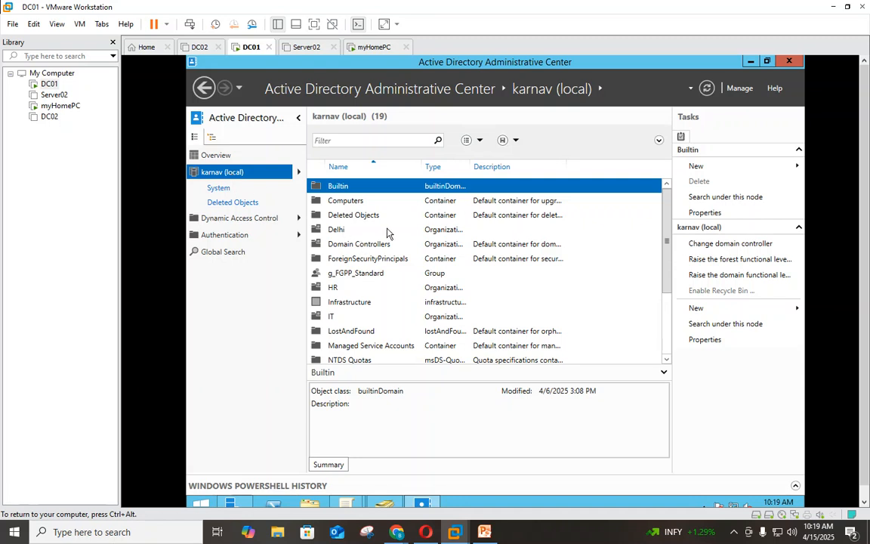
scroll(370, 296, "down", 3)
double_click(334, 318)
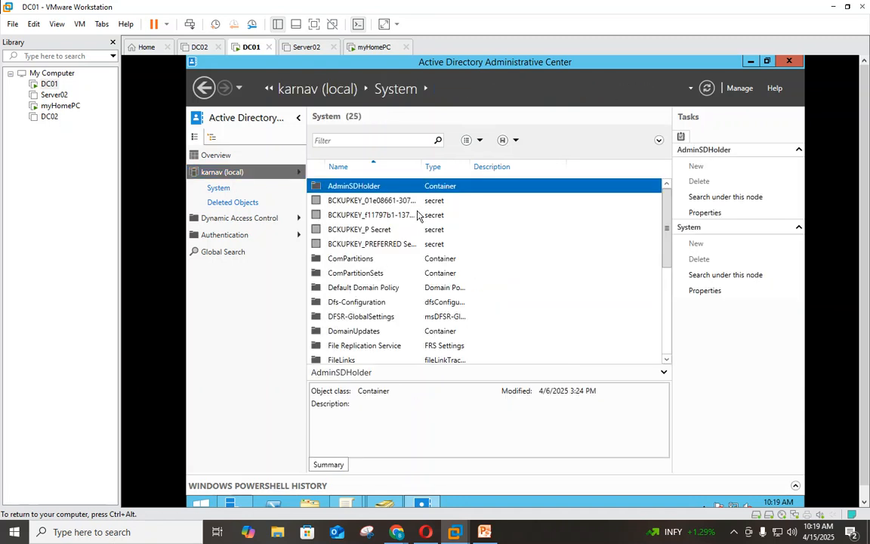
scroll(414, 296, "down", 2)
double_click(382, 332)
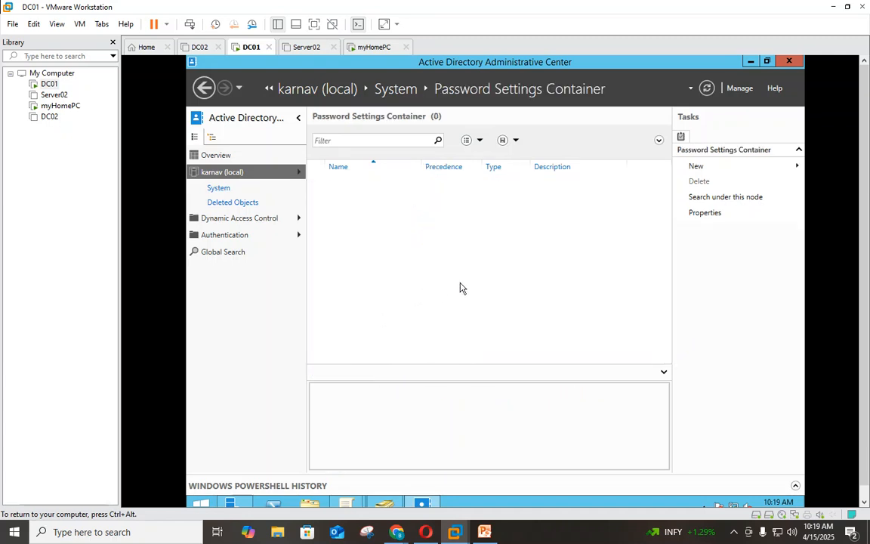
left_click(689, 167)
left_click(633, 171)
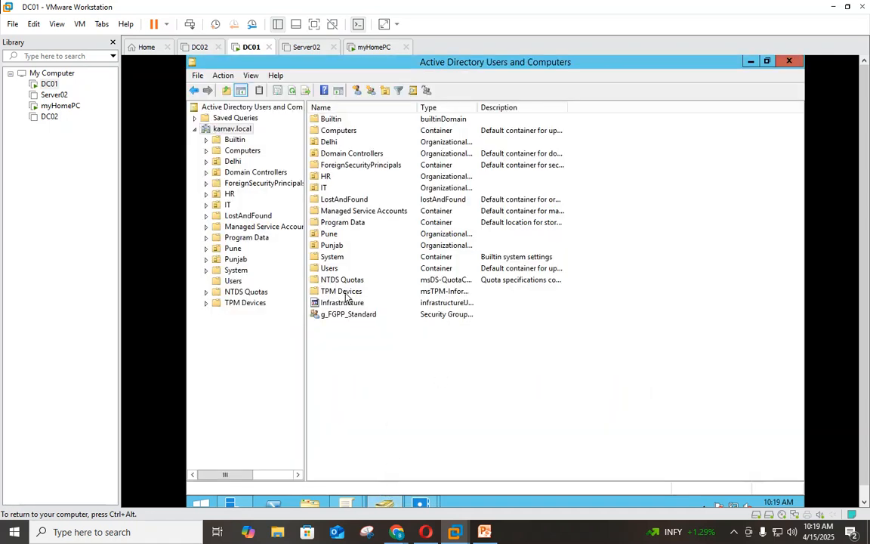
- Name the password settings g_FGPP_Standard by pasting the group's name, and set precedence 10
double_click(333, 314)
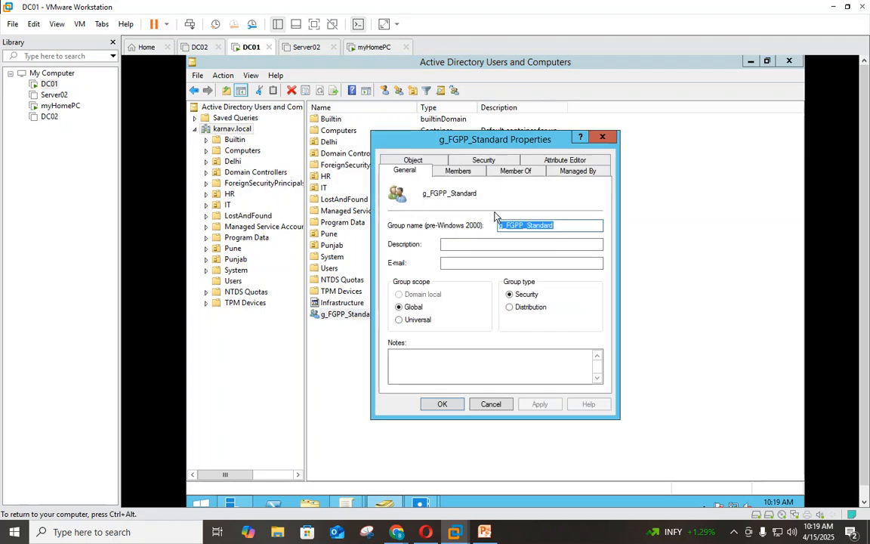
left_click_drag(486, 194, 425, 192)
key("ctrl+c")
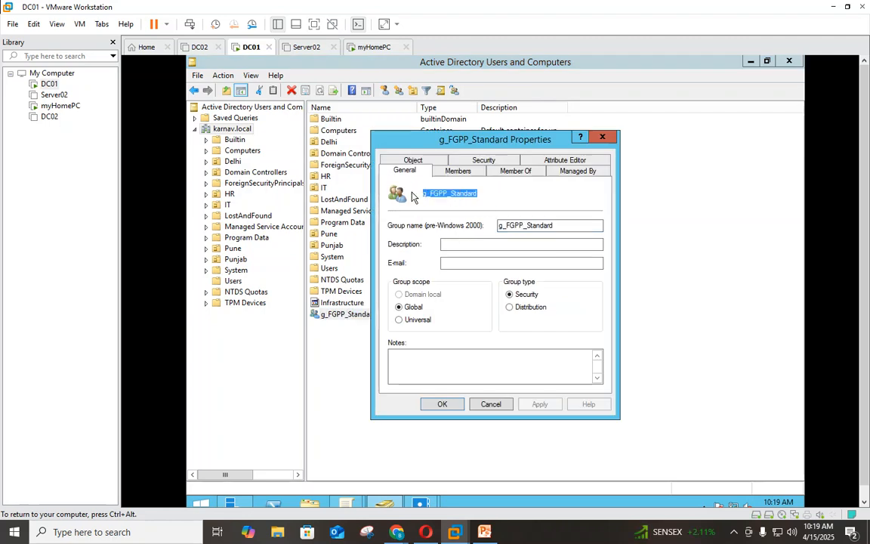
left_click(602, 137)
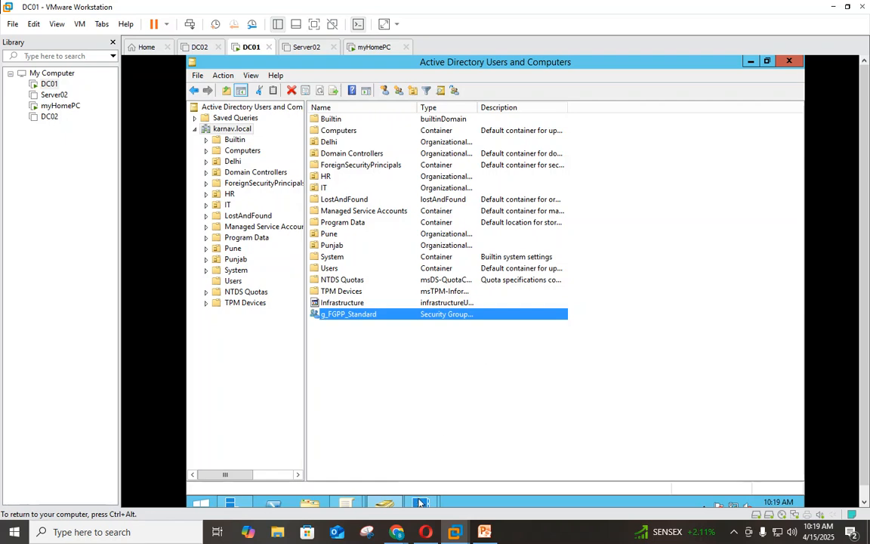
mouse_move(419, 500)
left_click(453, 414)
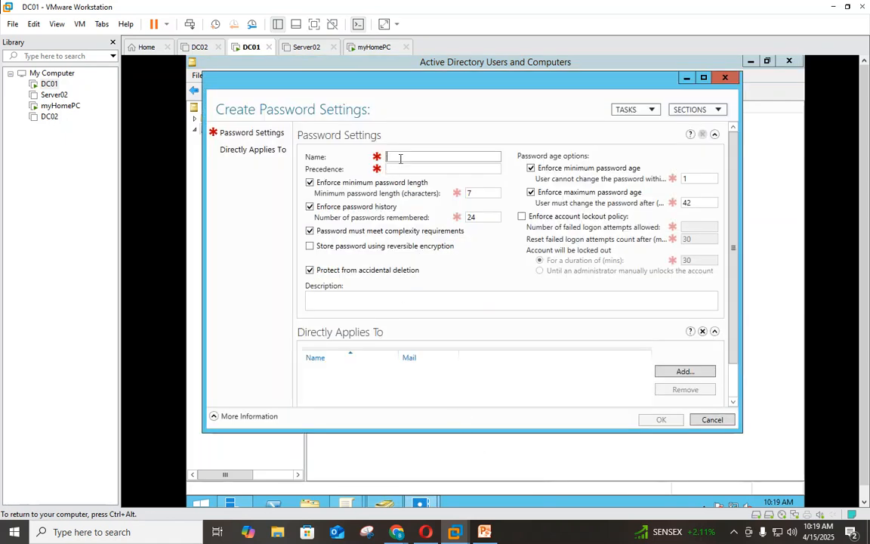
key("ctrl+v")
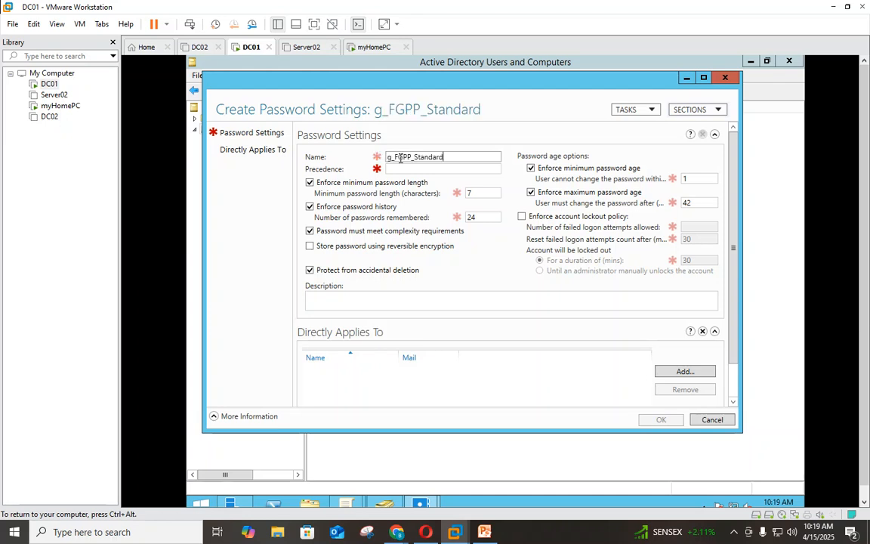
left_click(408, 167)
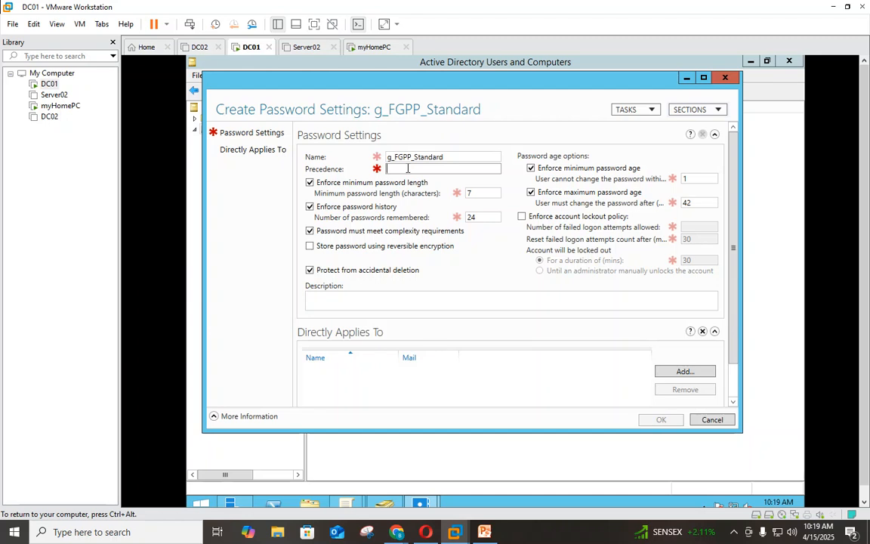
type("10")
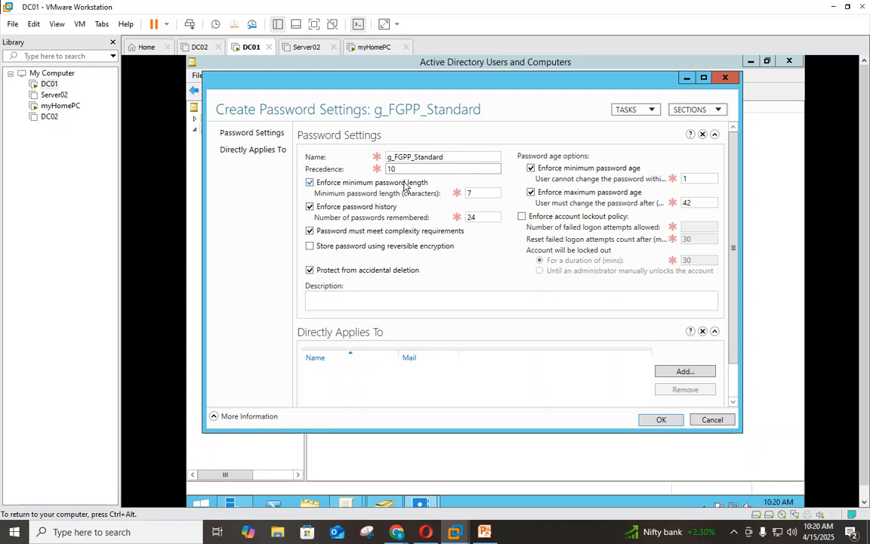
- Change minimum password length from 7 to 9 and enforce lockout after 3 failed logon attempts
double_click(475, 196)
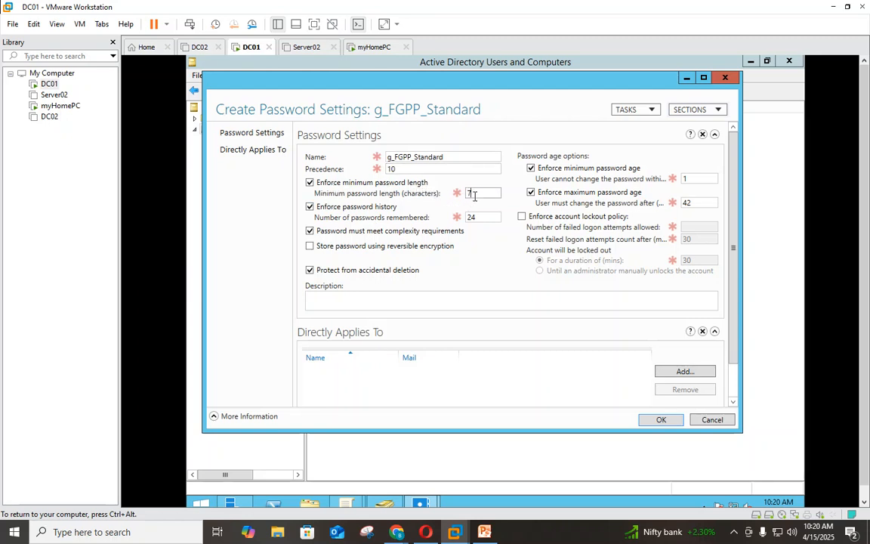
key("BackSpace")
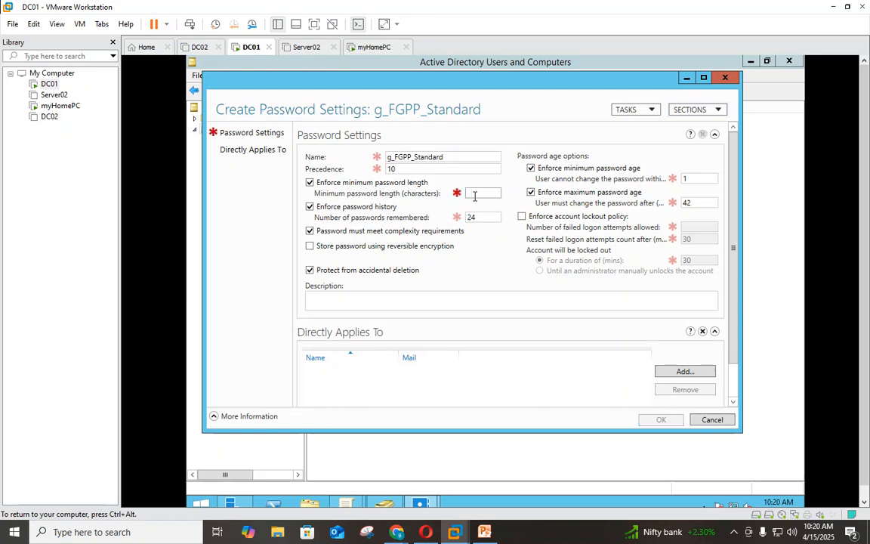
type("9")
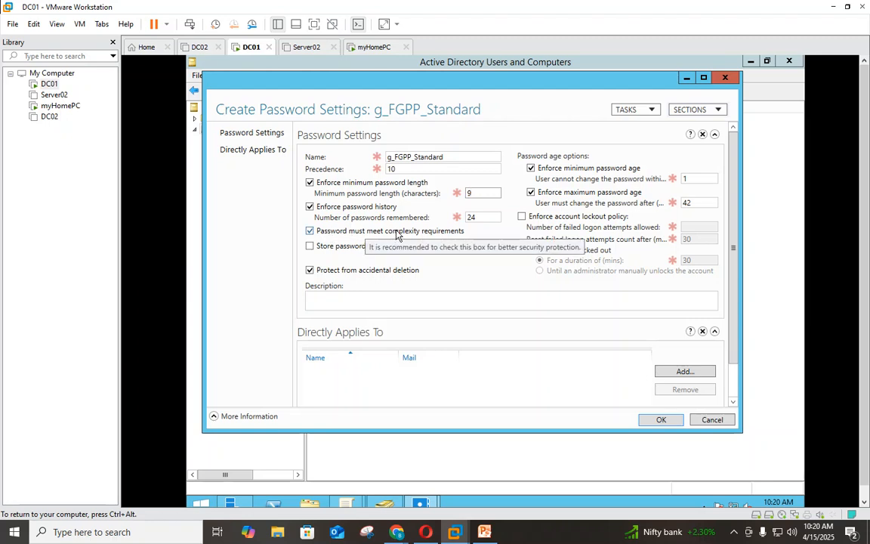
double_click(686, 178)
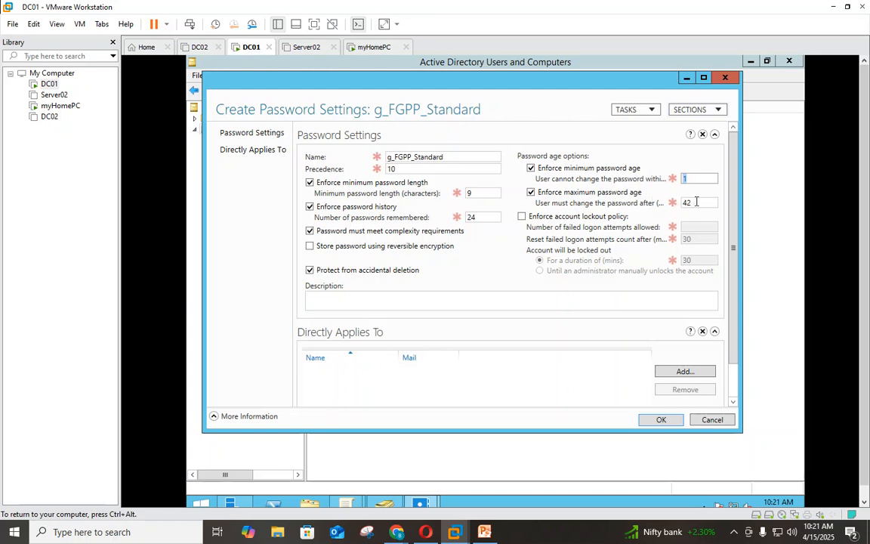
left_click(533, 221)
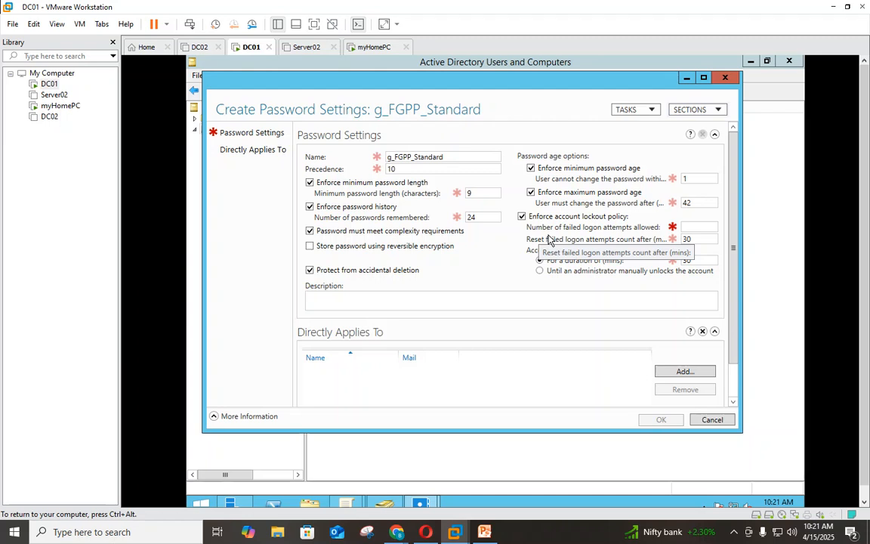
left_click(690, 226)
type("3")
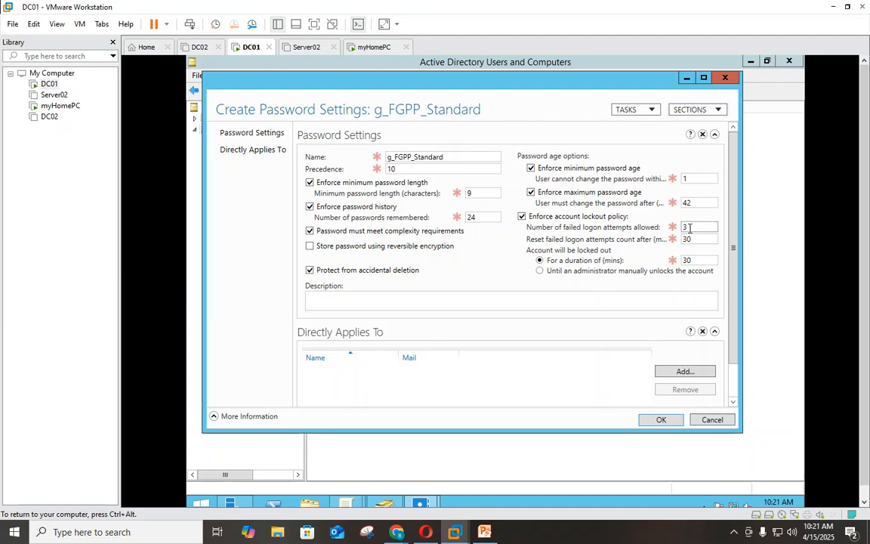
- Add the g_FGPP_Standard group under Directly Applies To, keep precedence 10, and save the settings
left_click(682, 372)
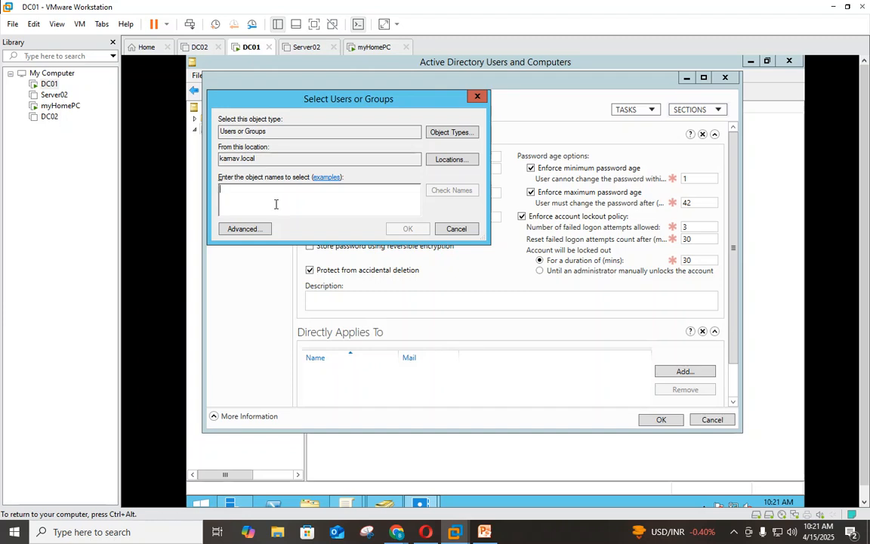
type("g_FGPP")
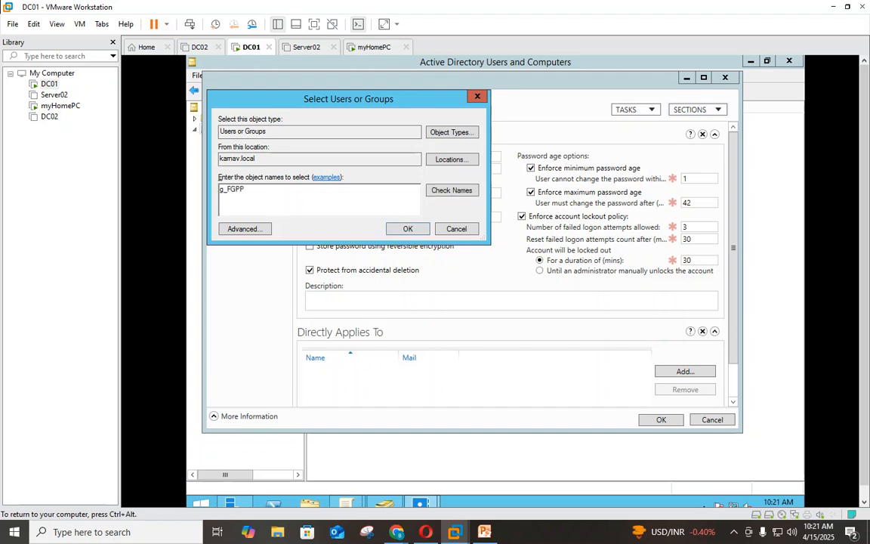
left_click(444, 192)
left_click(404, 228)
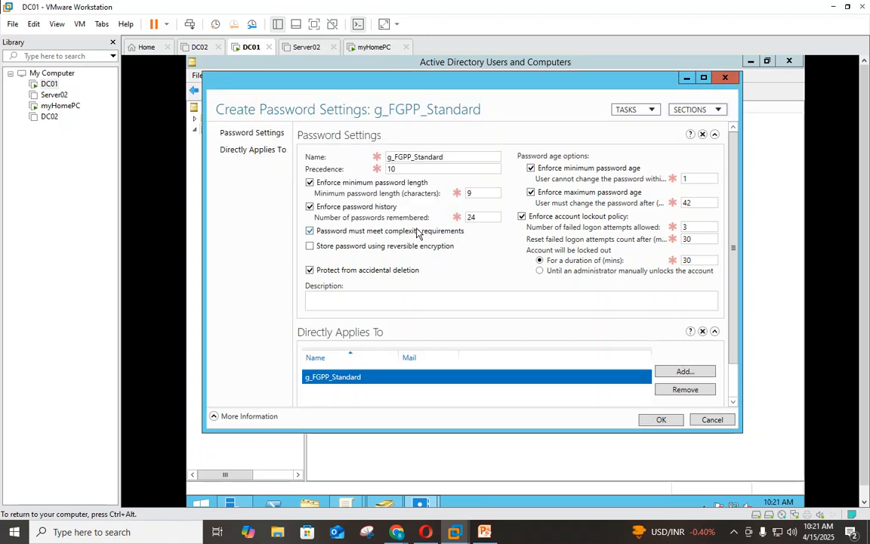
double_click(388, 171)
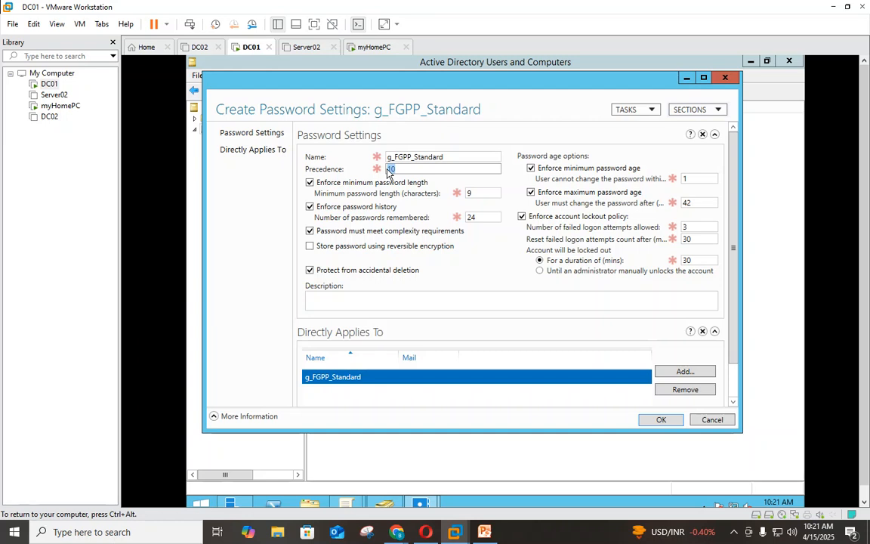
left_click(650, 421)
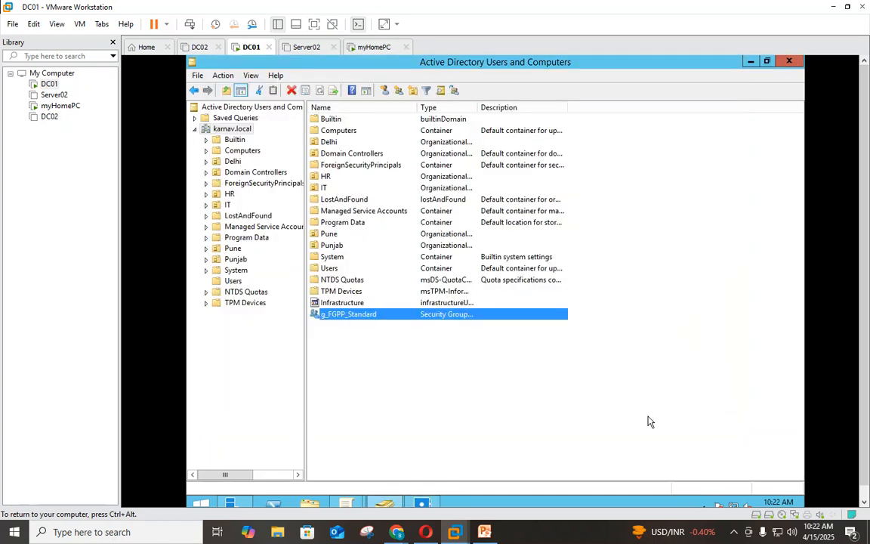
- Restart the myHomePC guest from the Start right-click menu, forcing the restart despite the open app
left_click(374, 47)
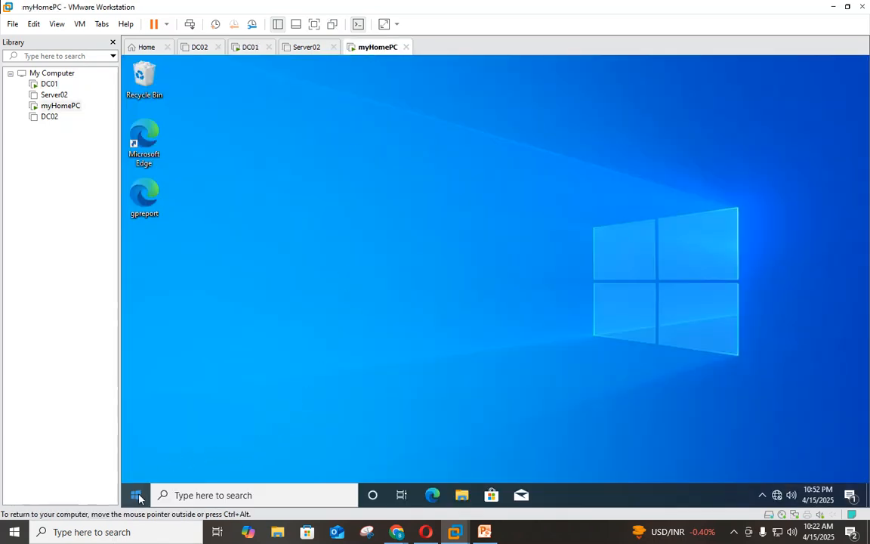
right_click(137, 498)
mouse_move(195, 459)
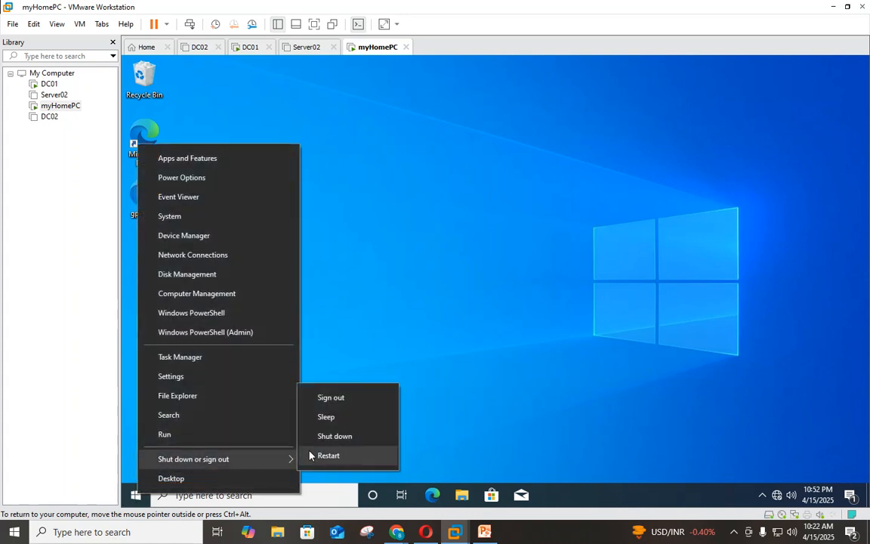
left_click(328, 455)
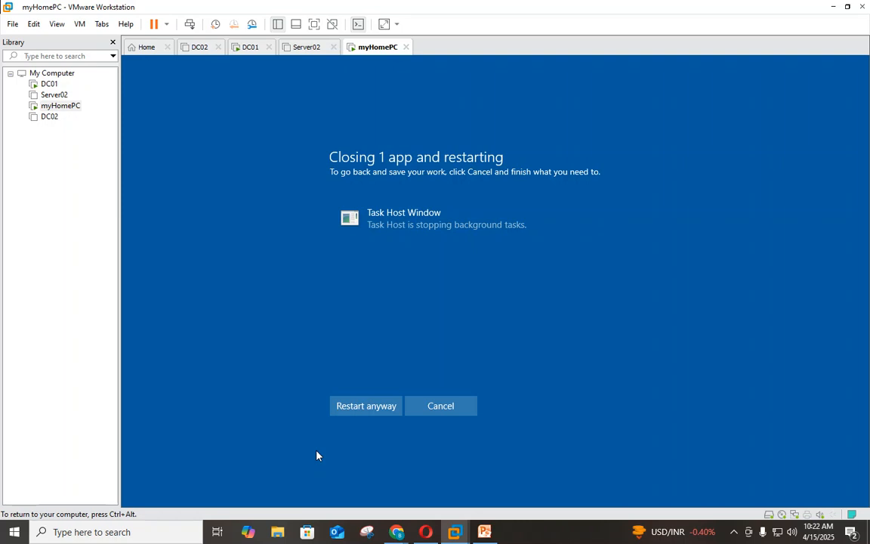
left_click(364, 408)
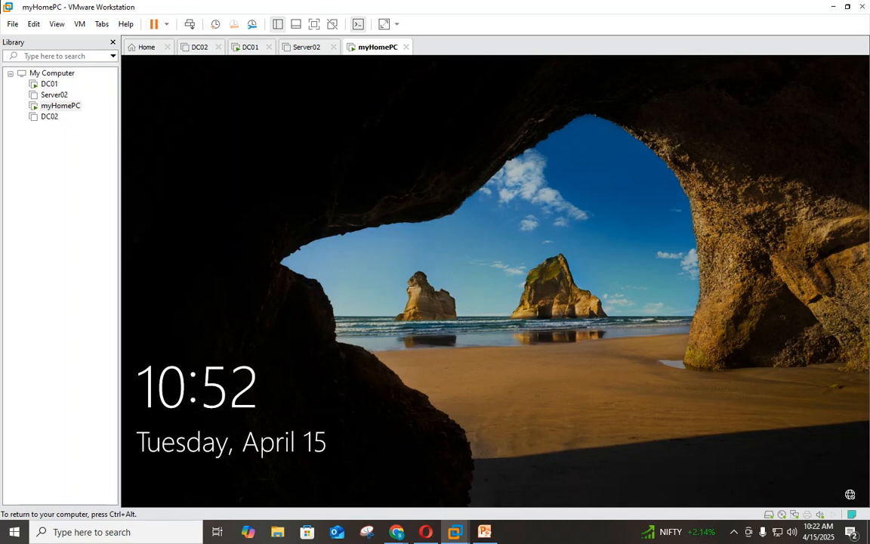
- Send Ctrl+Alt+Del to myHomePC to bring up the domain user's password sign-in
left_click(47, 115)
right_click(45, 115)
right_click(46, 107)
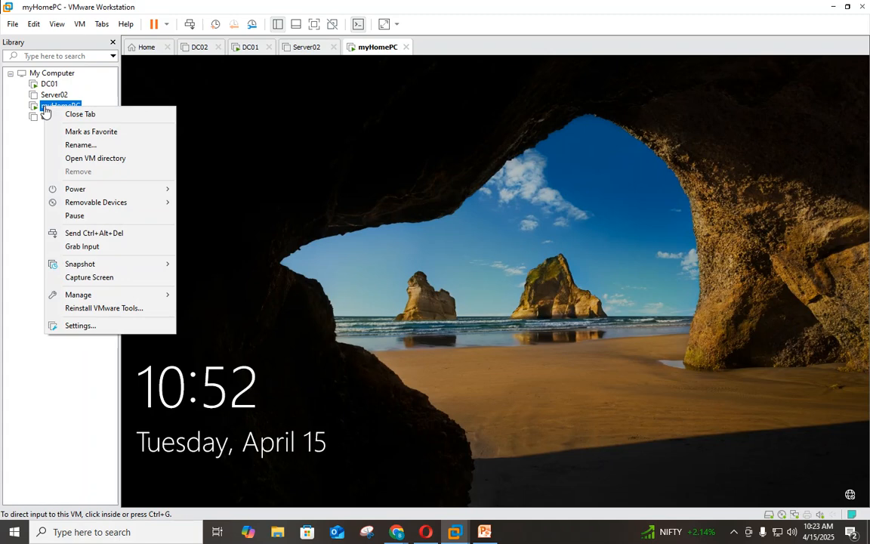
left_click(110, 232)
left_click(454, 334)
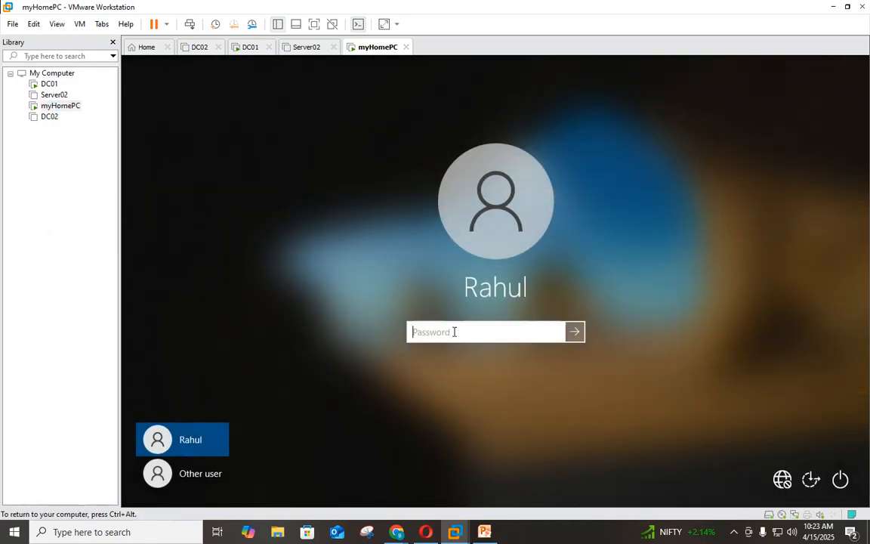
- Submit wrong passwords repeatedly until the account-locked-out message appears, then dismiss it
type("******************")
key("Return")
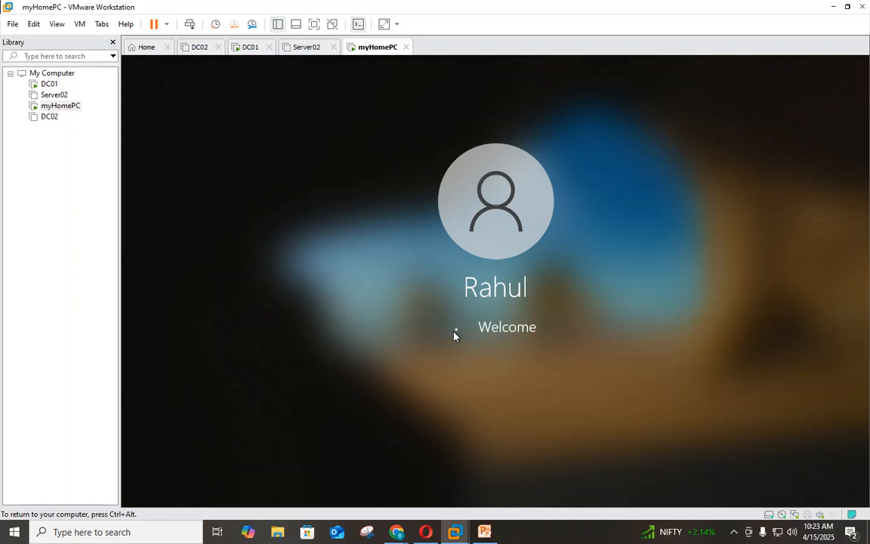
key("Return")
type("*******")
key("Return")
key("Return")
type("****")
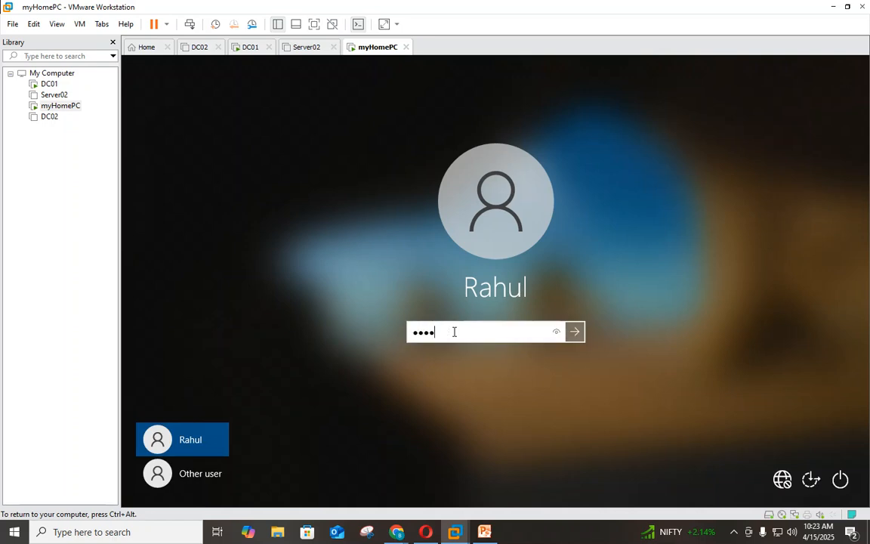
key("Return")
key("Return")
type("************")
key("Return")
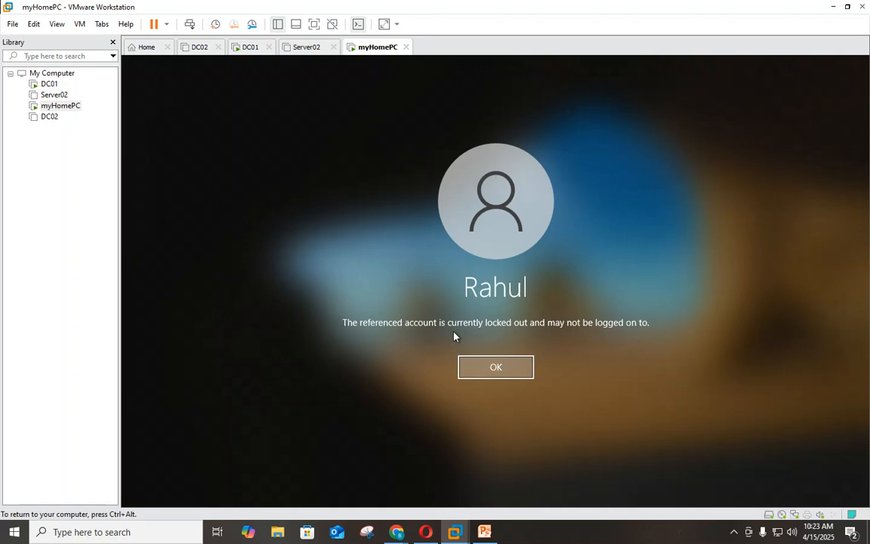
left_click(495, 377)
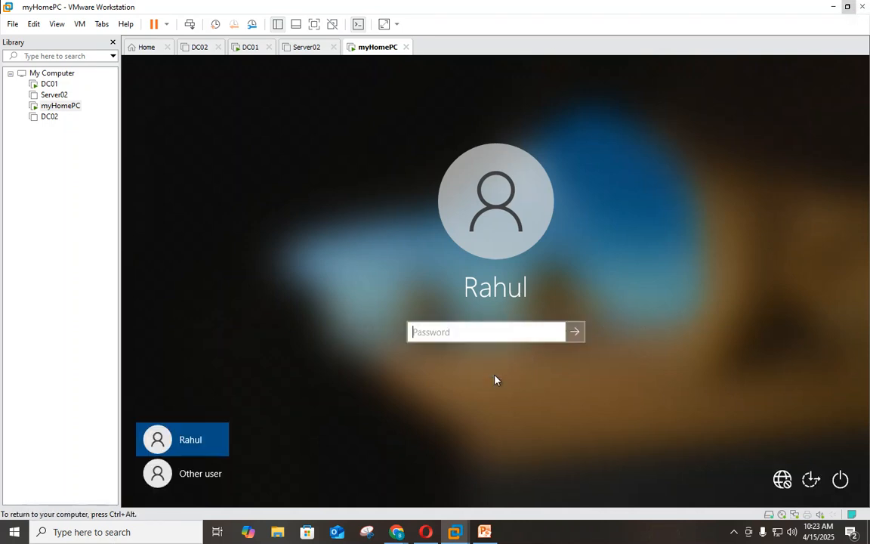
- On DC01, open Reset Password for the user in Delhi > Users and untick must-change-at-next-logon
left_click(48, 84)
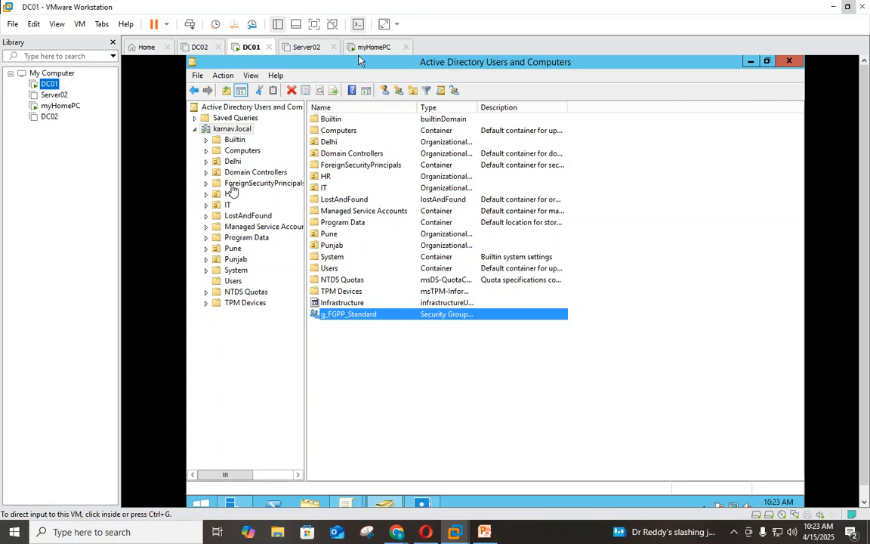
left_click(232, 161)
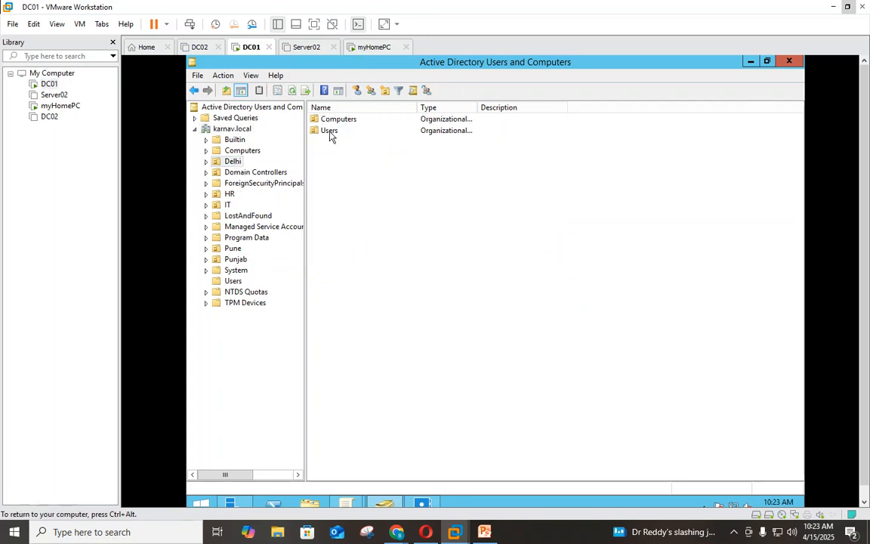
double_click(329, 132)
left_click(329, 121)
right_click(329, 121)
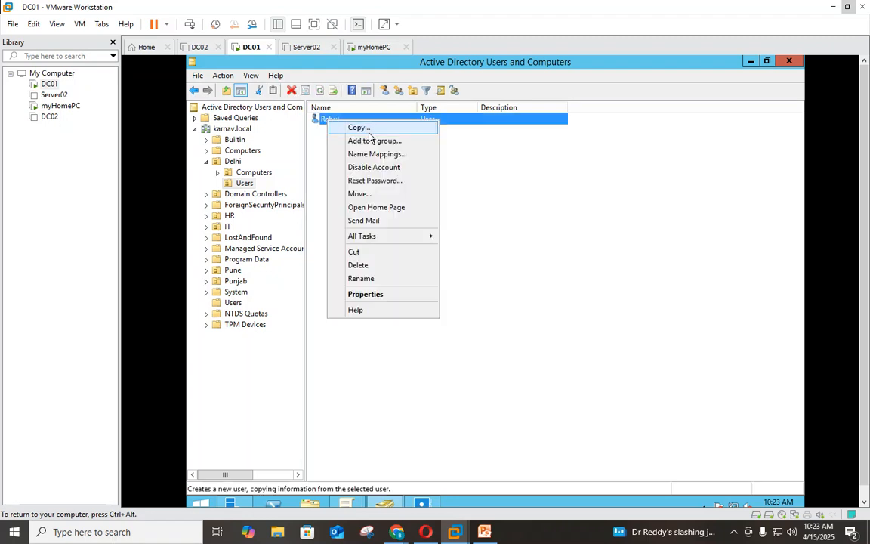
left_click(380, 181)
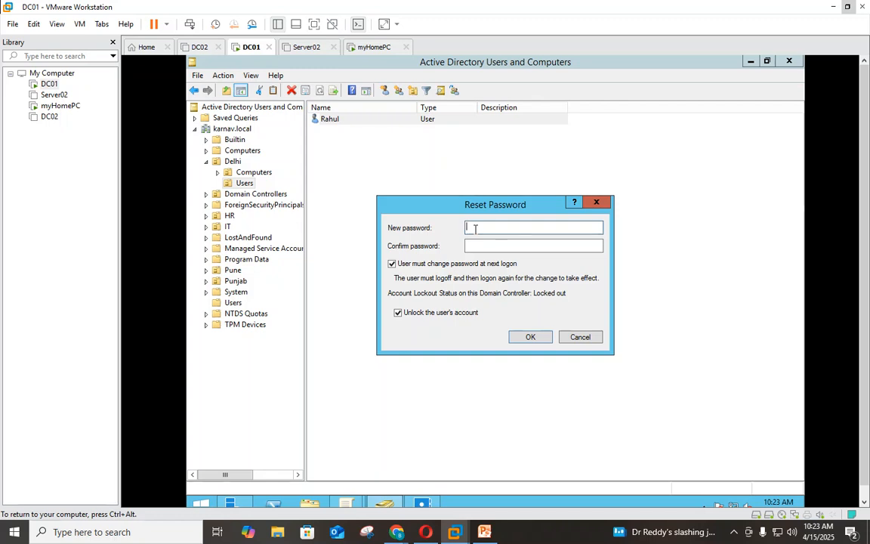
left_click(419, 264)
left_click(480, 227)
right_click(210, 501)
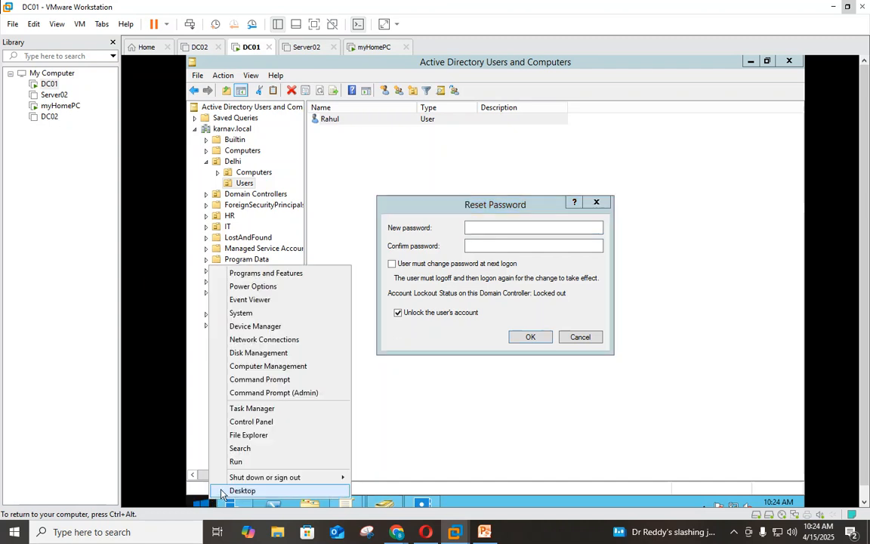
- Launch Notepad, move it aside, and draft a new password there, selecting it all
left_click(266, 462)
left_click(269, 469)
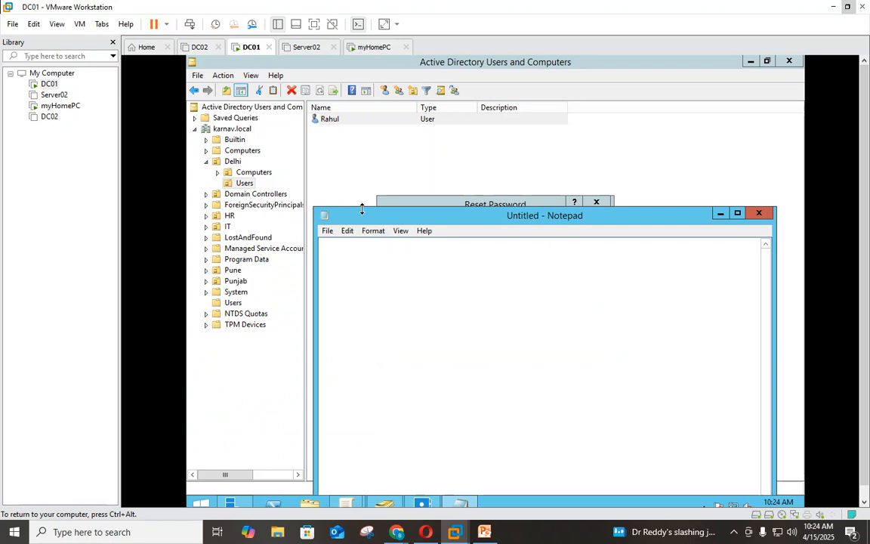
left_click_drag(364, 221, 364, 253)
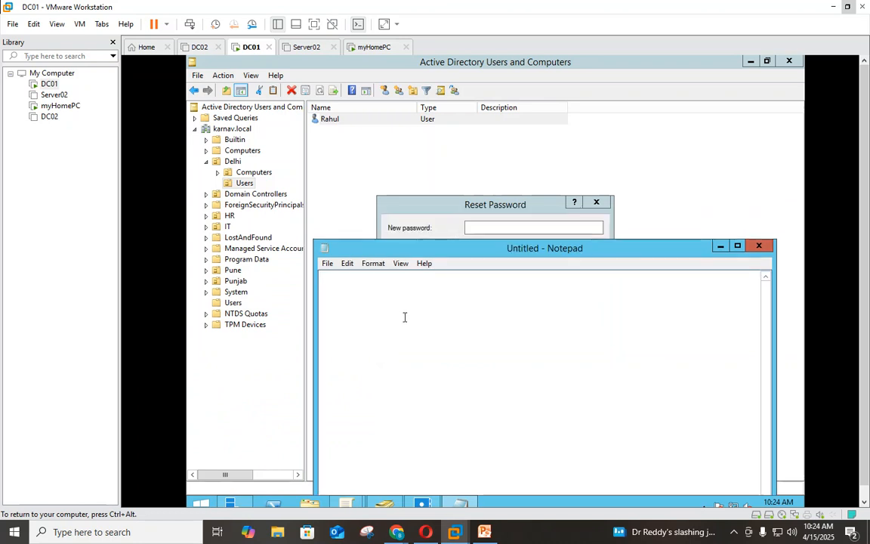
key("ctrl+a")
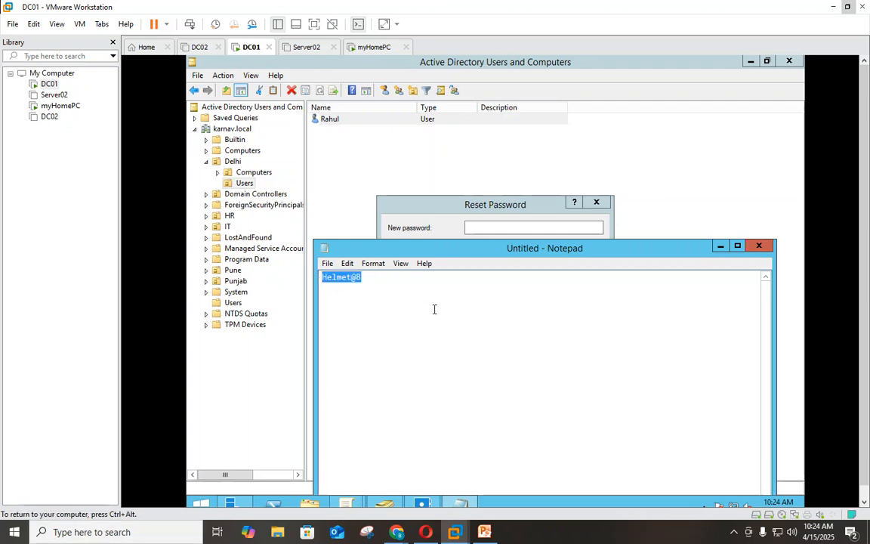
- Paste the draft into both password fields, toggle account unlock, and submit; the policy rejects it
left_click(423, 207)
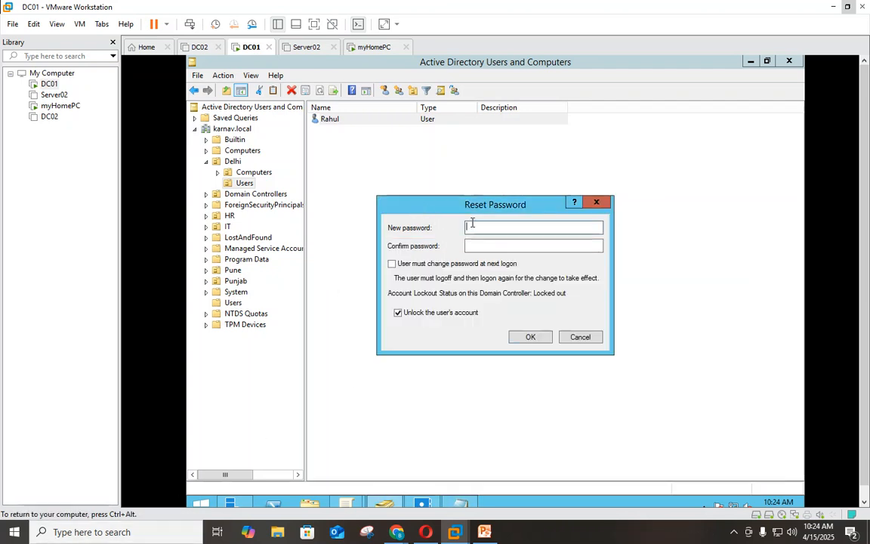
key("ctrl+v")
left_click(502, 245)
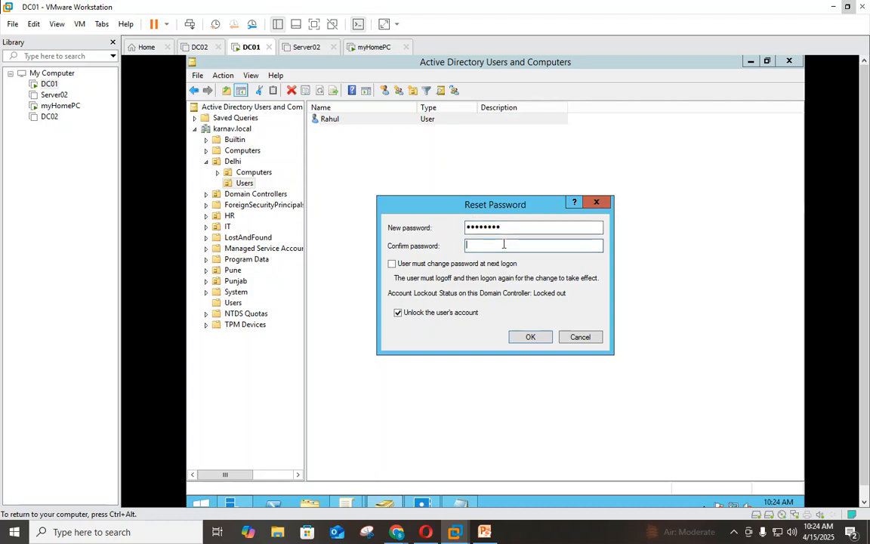
key("ctrl+v")
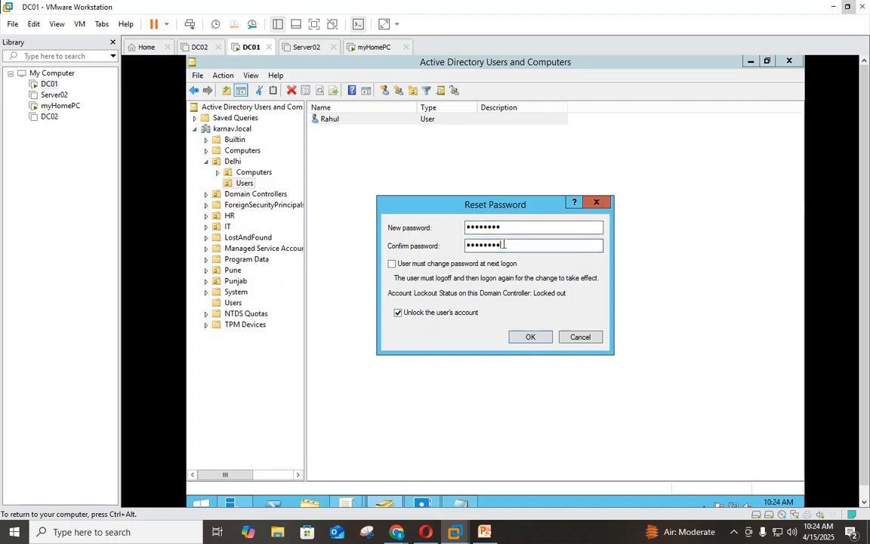
left_click(425, 312)
left_click(522, 338)
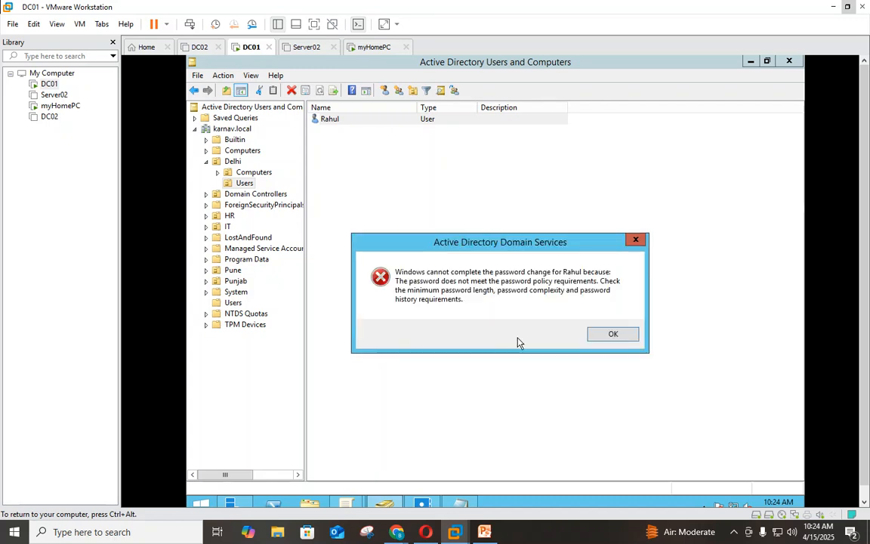
left_click_drag(477, 245, 476, 203)
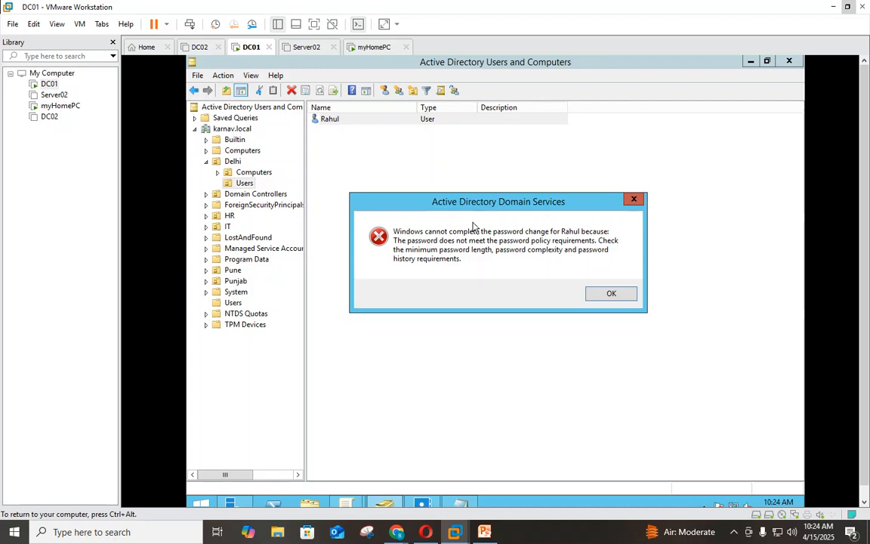
- Lengthen the Notepad draft by one character and select the whole new password
left_click(462, 502)
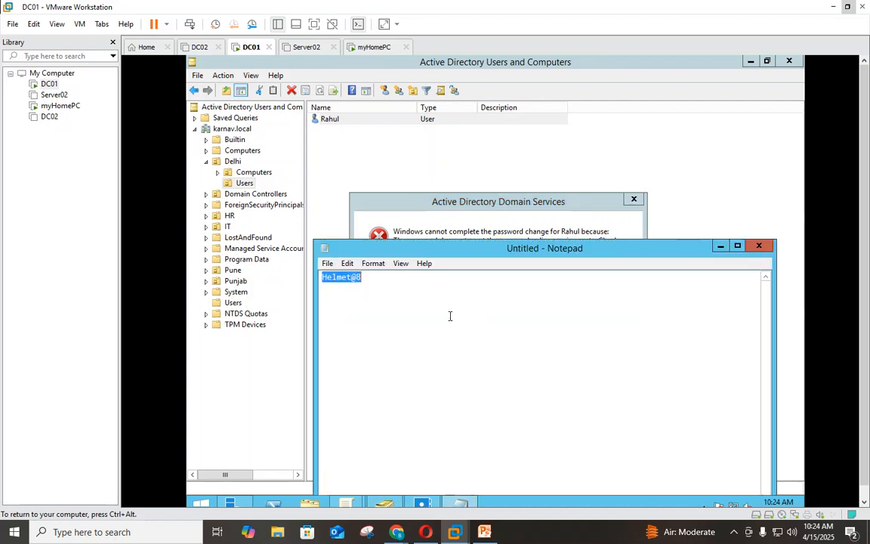
left_click(367, 279)
type("9")
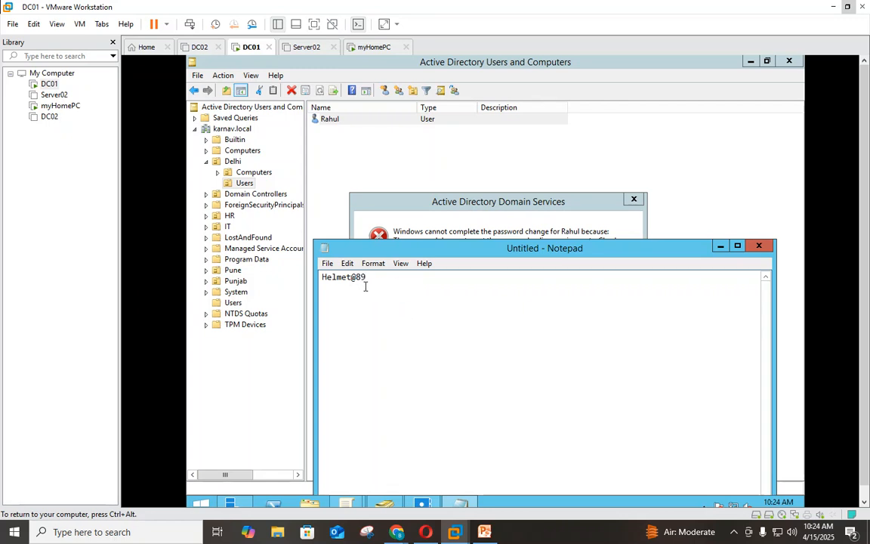
key("ctrl+a")
left_click(408, 218)
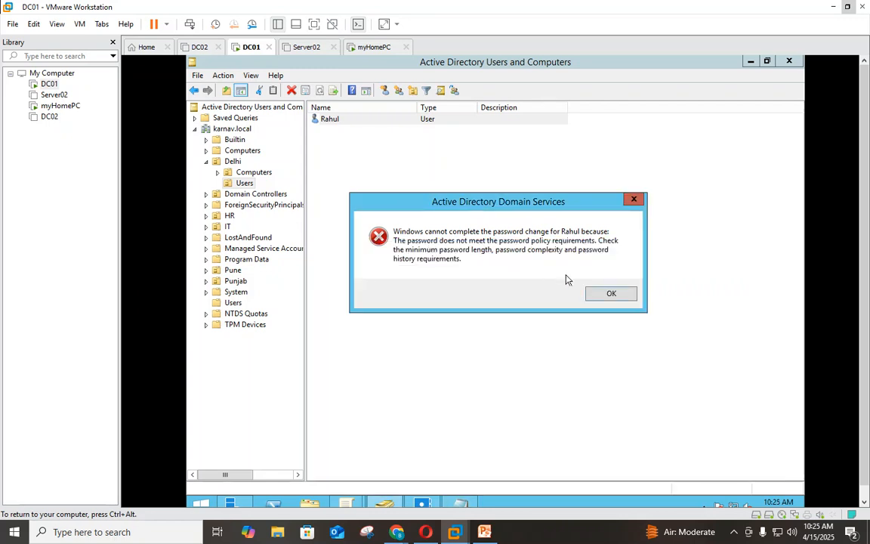
- Dismiss the policy error and reopen Reset Password for the Delhi user
left_click(610, 294)
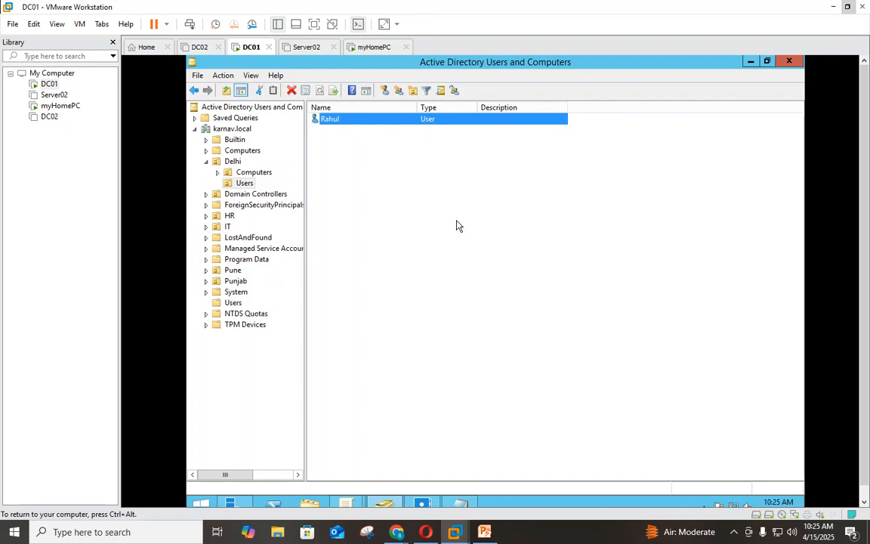
right_click(361, 120)
left_click(406, 283)
right_click(327, 120)
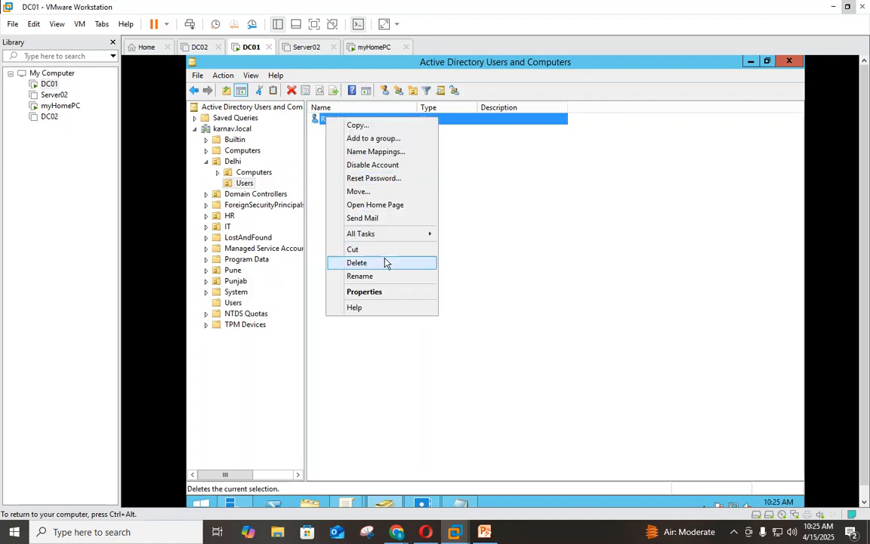
left_click(388, 180)
- Reset the password with the lengthened draft, must-change unticked, then show the karnav.local Users container
key("ctrl+v")
left_click(469, 246)
key("ctrl+v")
left_click(392, 264)
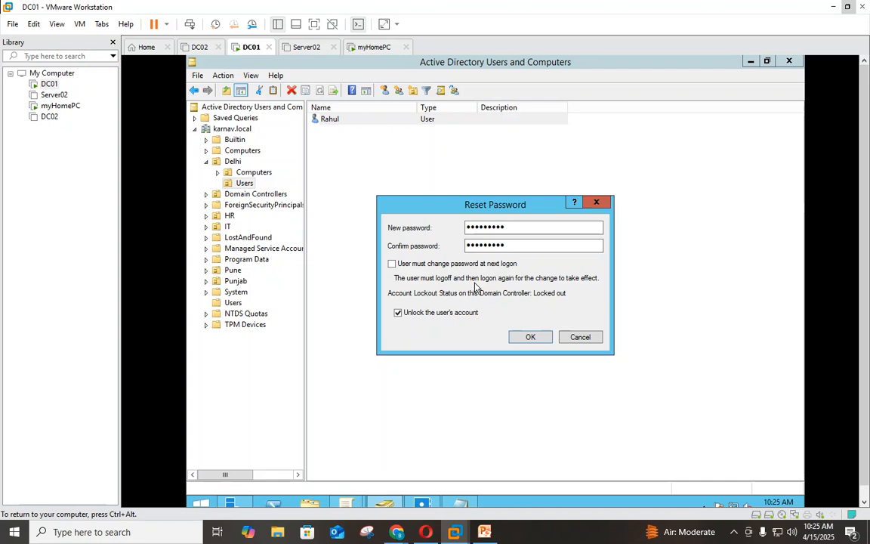
left_click(392, 263)
left_click(392, 264)
left_click(528, 336)
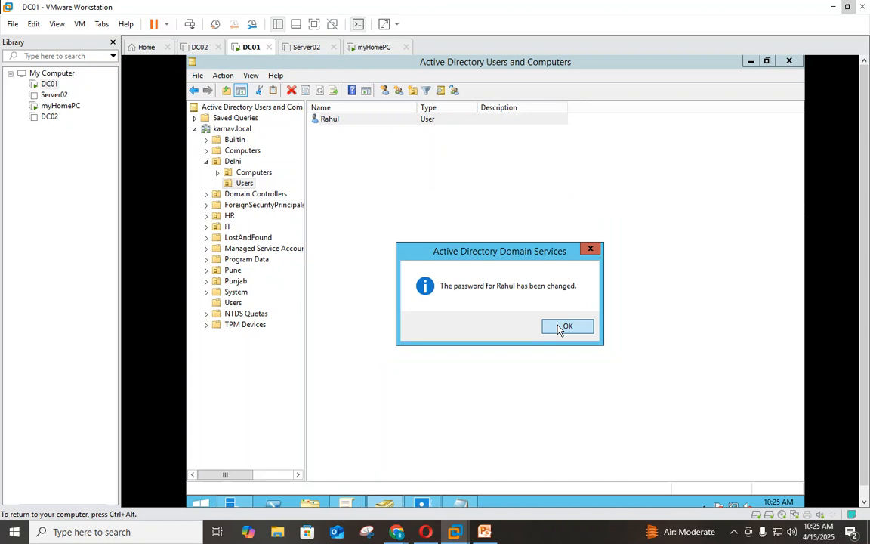
left_click(559, 327)
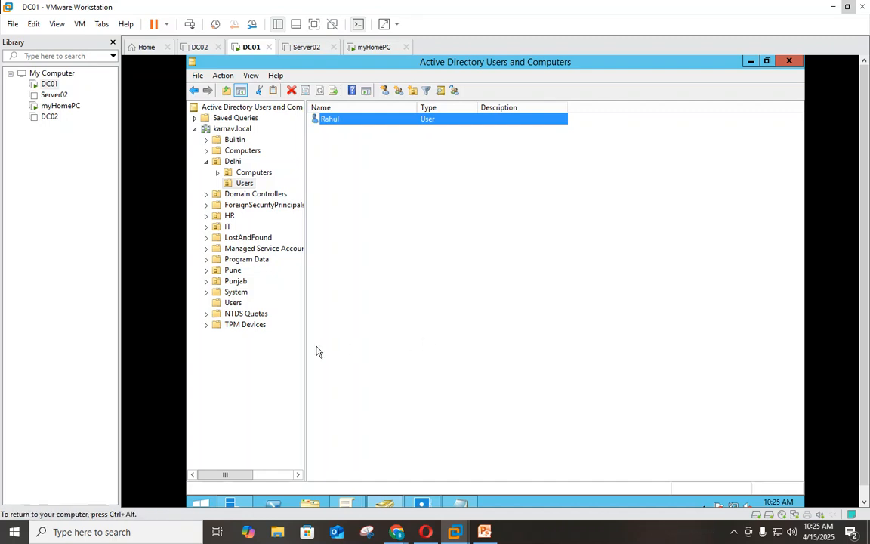
left_click(232, 303)
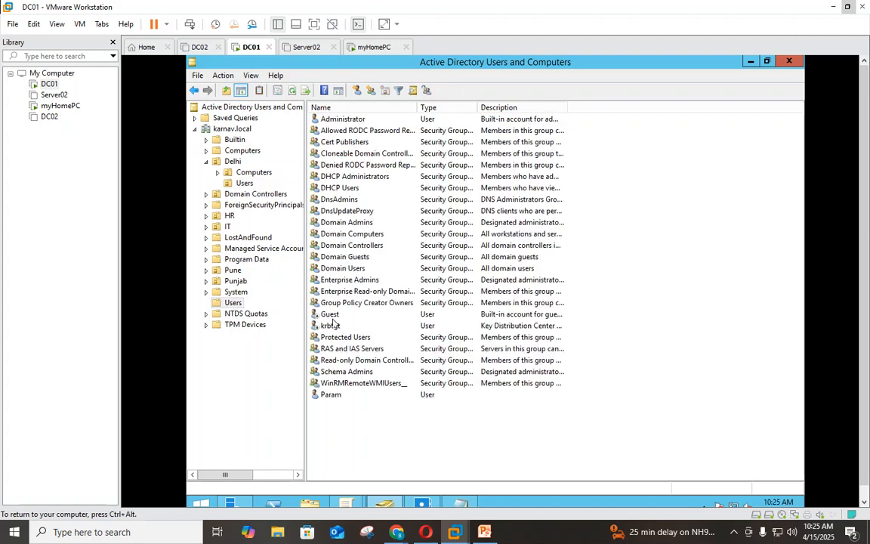
- Send Ctrl+Alt+Del to myHomePC, choose Other user, and enter the domain user's name
left_click(374, 48)
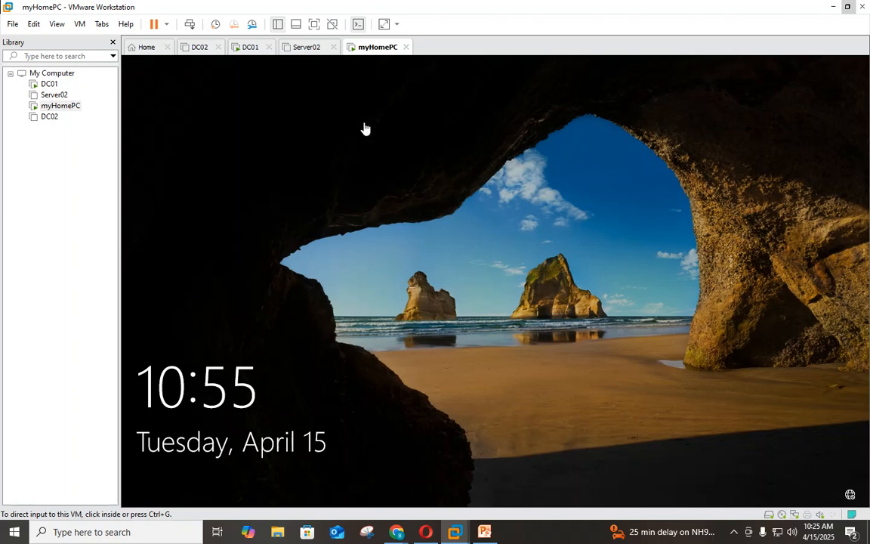
right_click(59, 108)
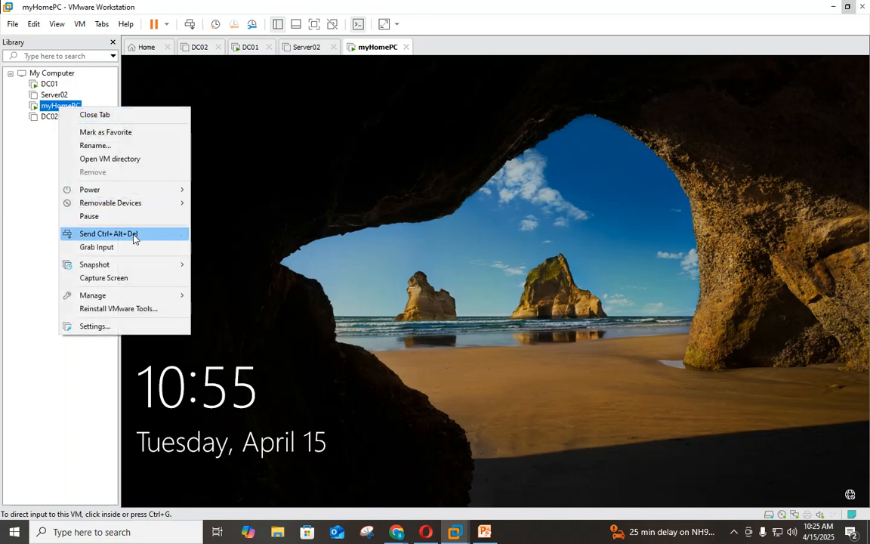
left_click(105, 233)
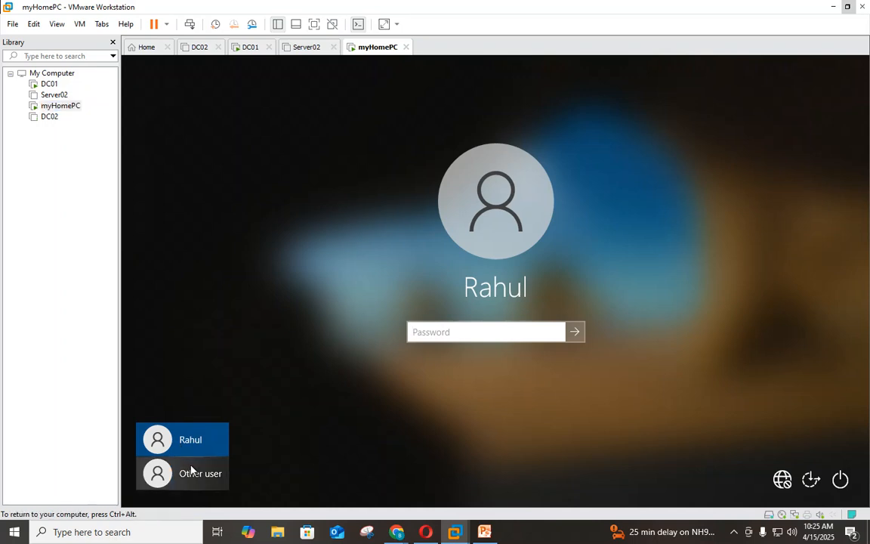
left_click(188, 473)
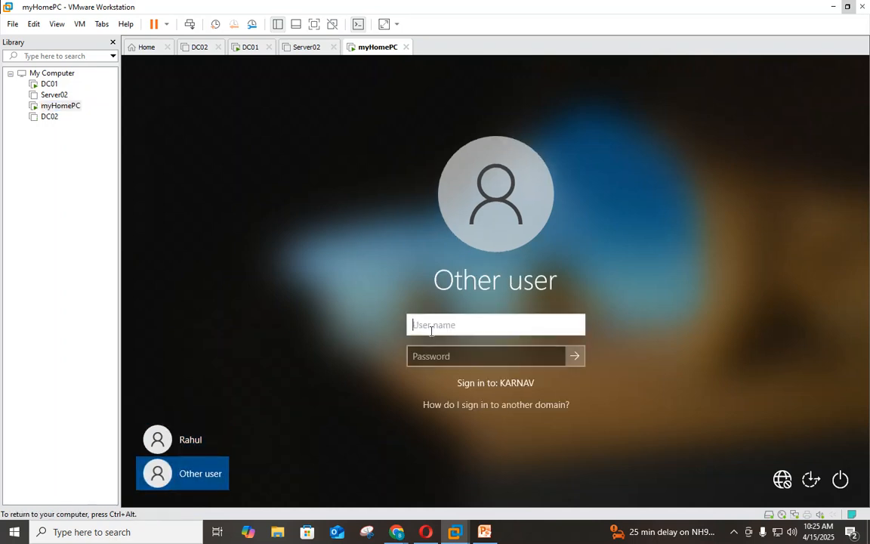
type("Param")
key("Tab")
- Enter the user's password, retrying after several rejected attempts, until the Welcome screen appears
type("***********")
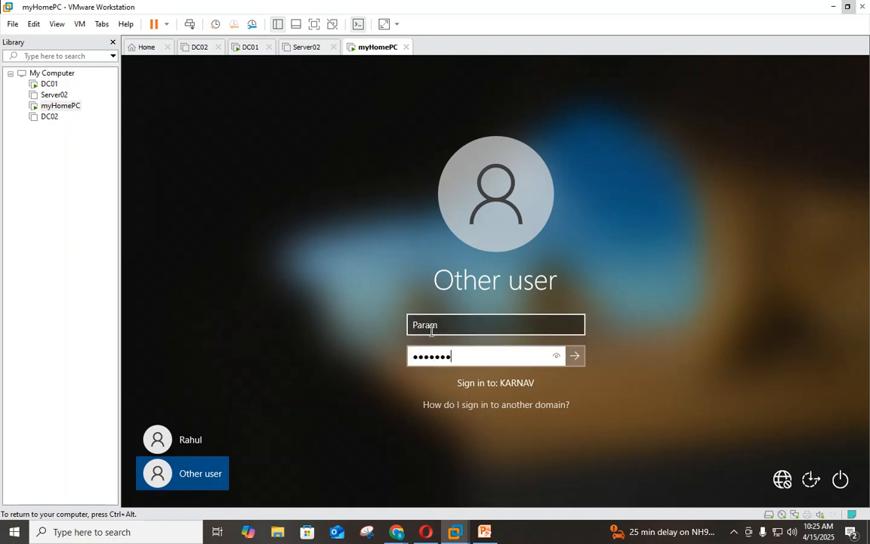
key("Return")
key("Return")
type("******")
key("Return")
key("Return")
type("******")
key("Return")
key("Return")
type("**********")
key("Return")
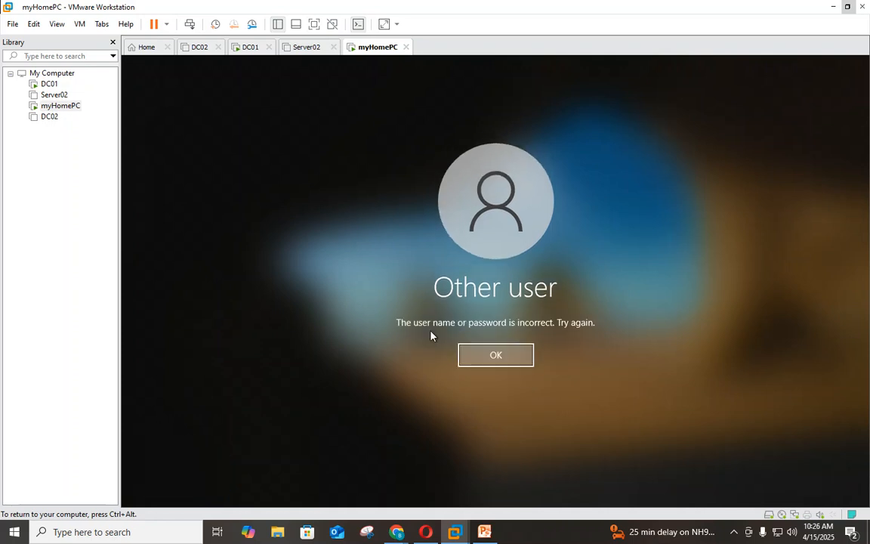
left_click(491, 353)
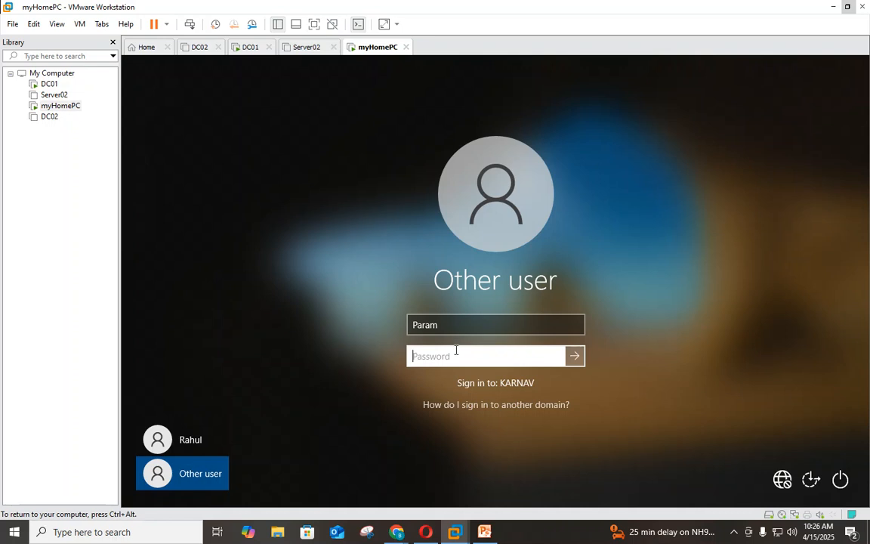
type("********")
key("BackSpace")
key("BackSpace")
key("BackSpace")
key("BackSpace")
key("BackSpace")
key("BackSpace")
key("BackSpace")
key("BackSpace")
type("*************")
key("Return")
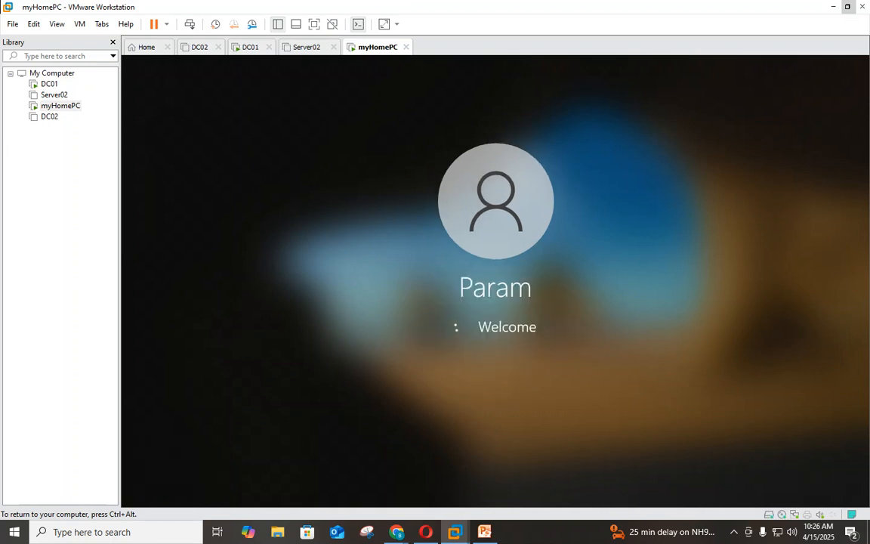